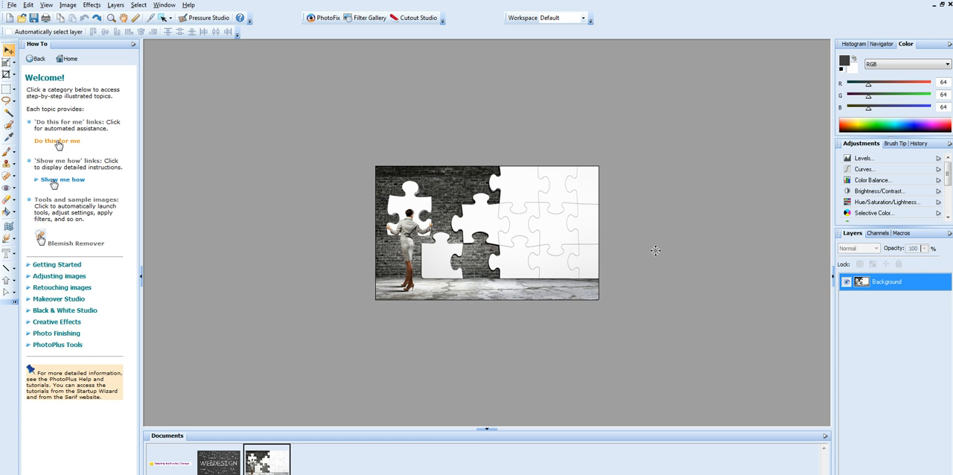
Step: Create a new blank image 1546 pixels wide and 423 pixels high at 300 pixels/inch
click(9, 7)
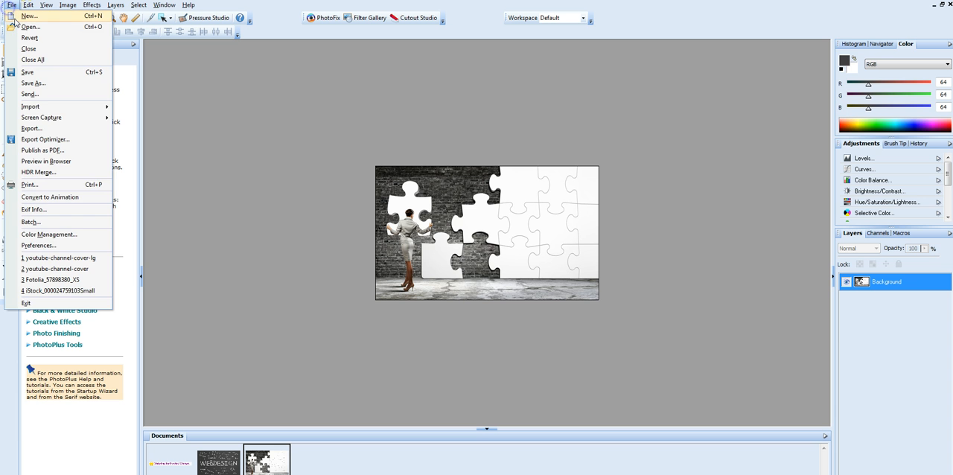
click(24, 18)
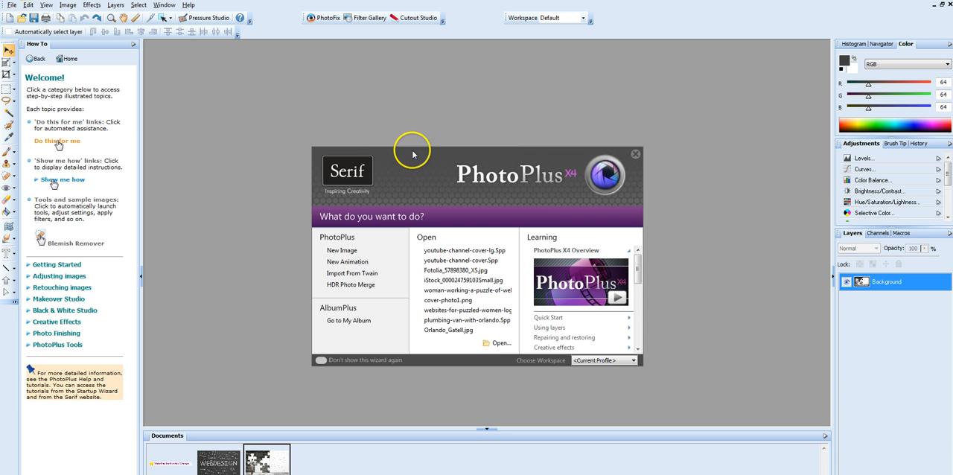
click(343, 253)
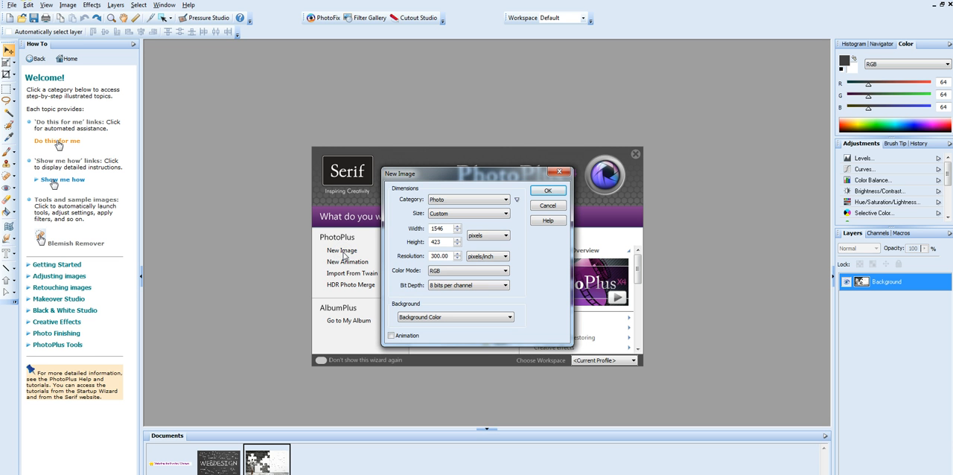
click(447, 228)
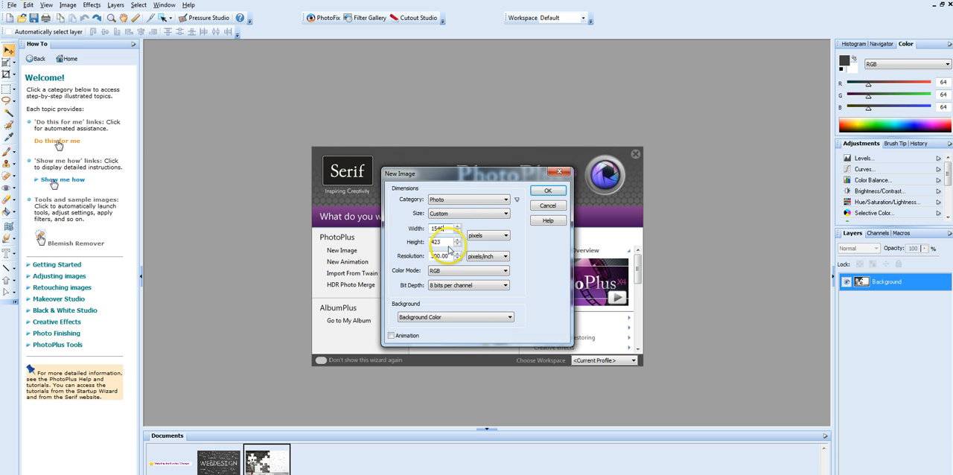
click(449, 244)
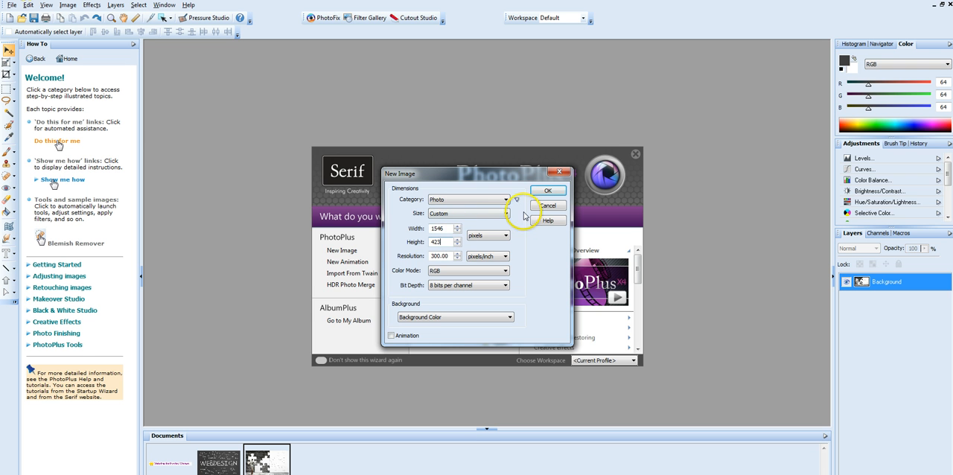
click(550, 191)
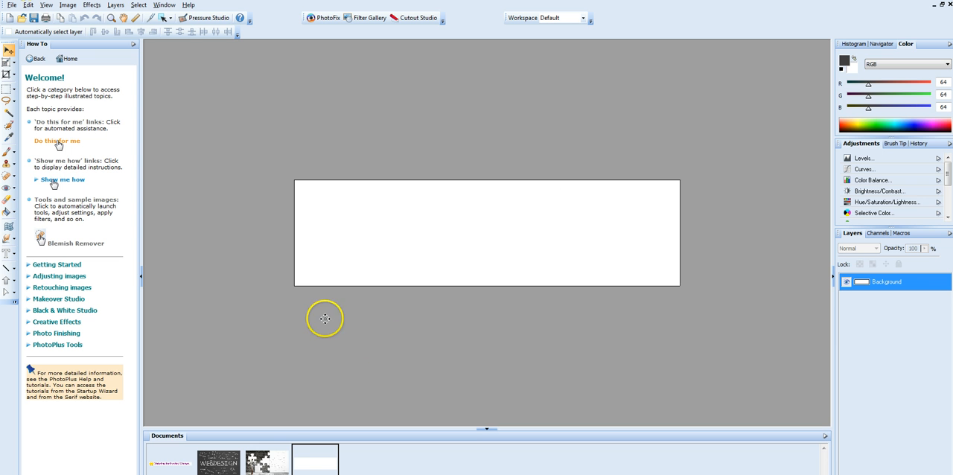
Step: Resize the puzzle-wall photo to a height of 423 pixels, keeping its aspect ratio
click(267, 465)
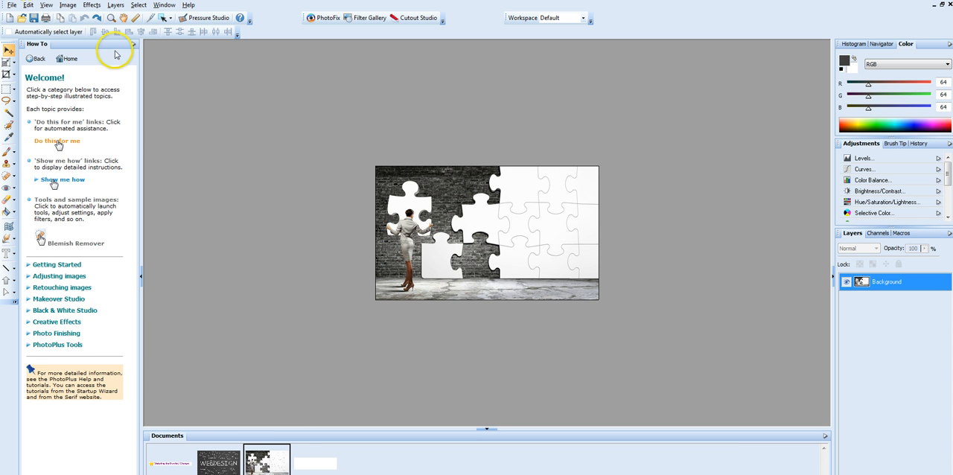
click(69, 6)
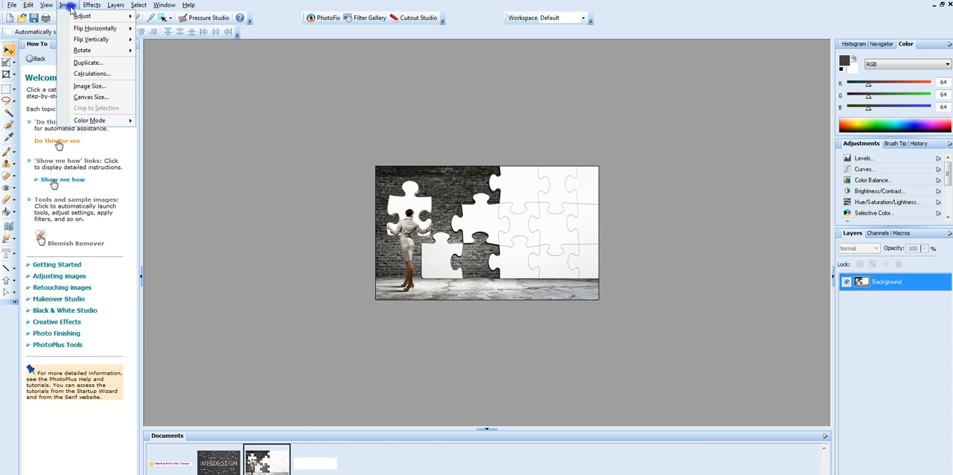
click(84, 86)
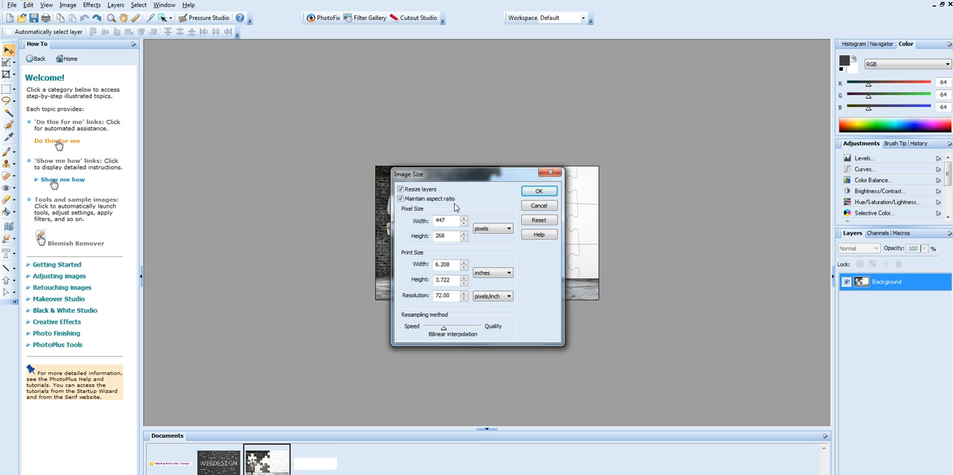
double_click(430, 236)
text(423)
click(536, 190)
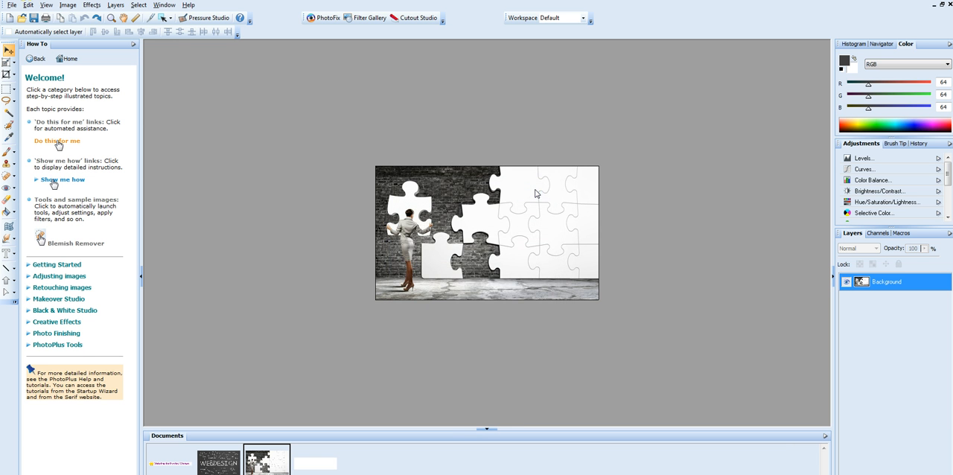
click(530, 187)
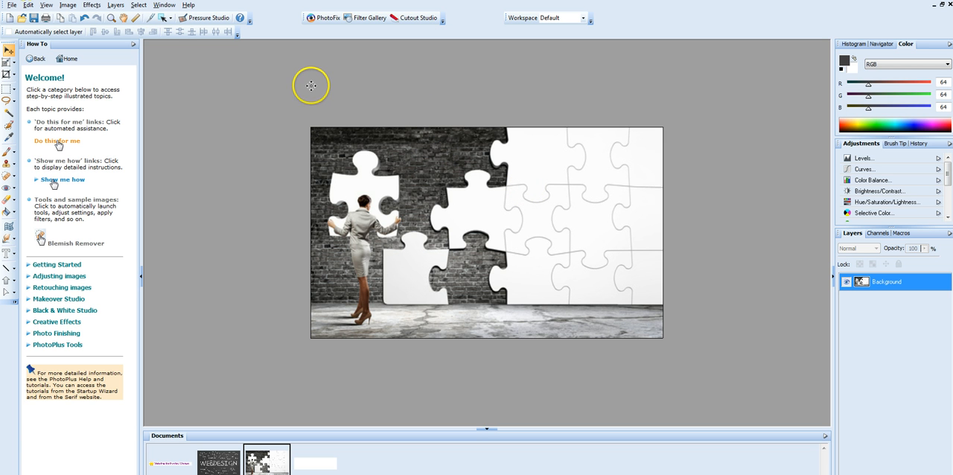
Step: Copy the resized puzzle photo into the blank banner as a new layer and move it to the banner's right end
click(28, 7)
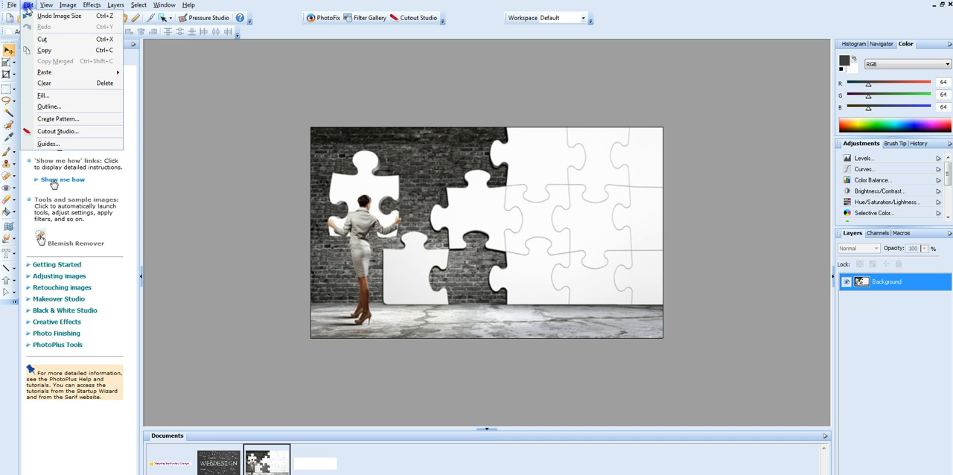
click(45, 50)
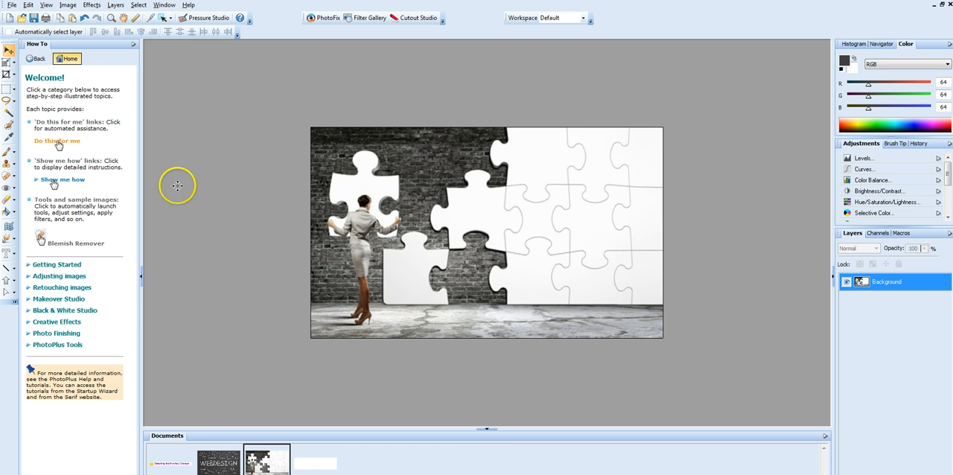
click(316, 464)
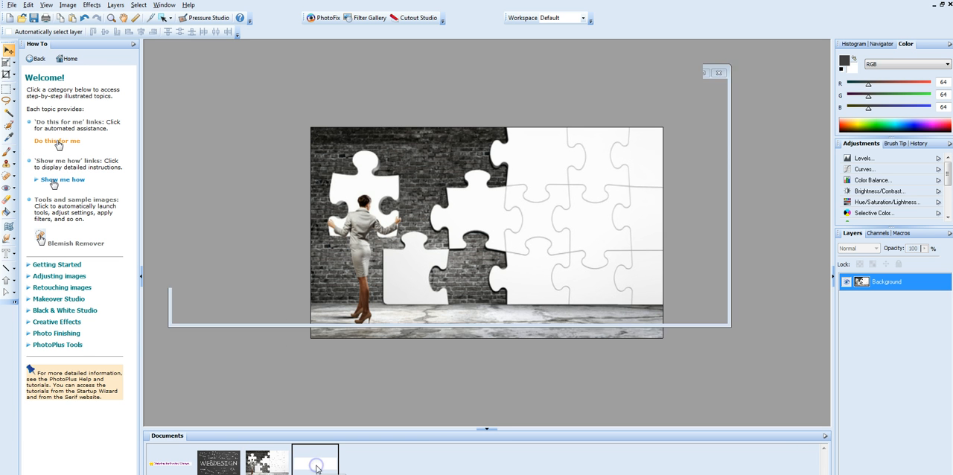
click(28, 6)
mouse_move(45, 72)
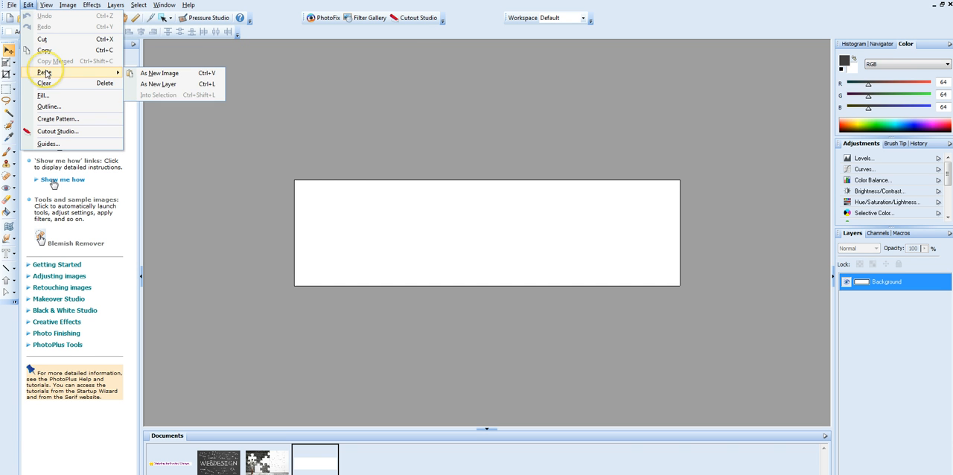
click(171, 89)
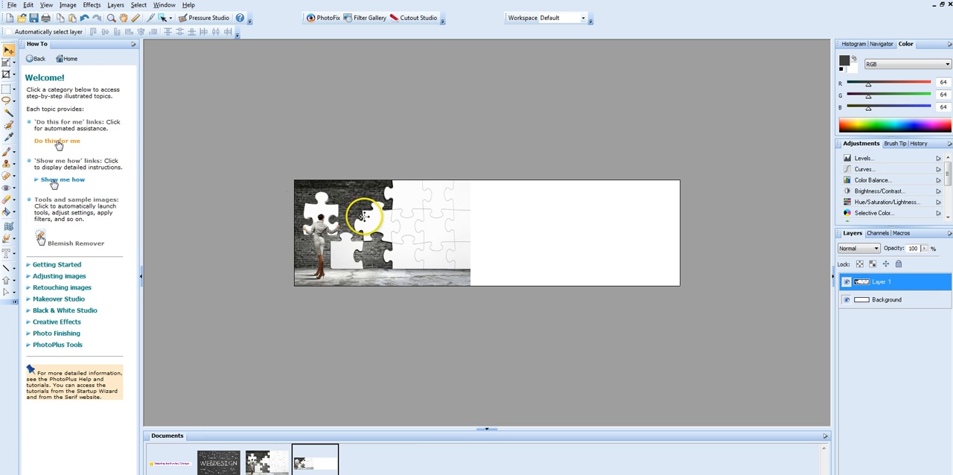
drag(334, 218, 520, 217)
drag(523, 220, 533, 218)
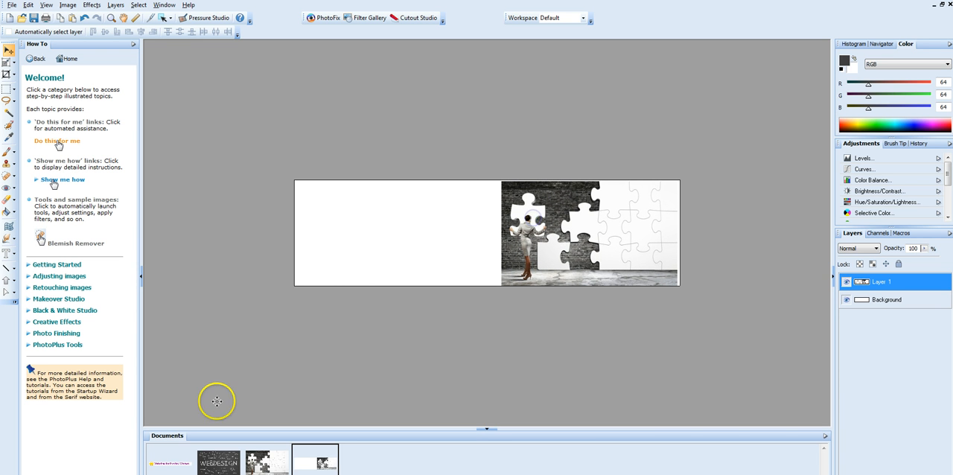
Step: Resize the WEBDESIGN chalkboard image to 687 x 423 pixels
click(223, 463)
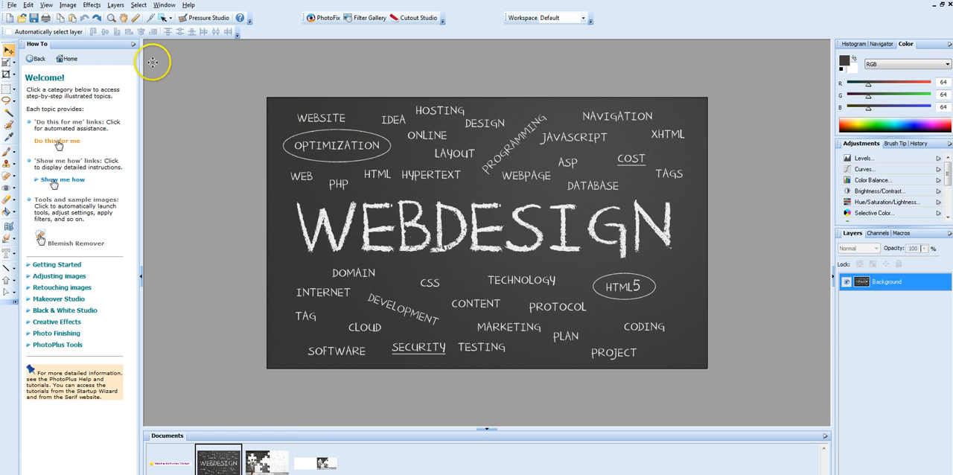
click(67, 5)
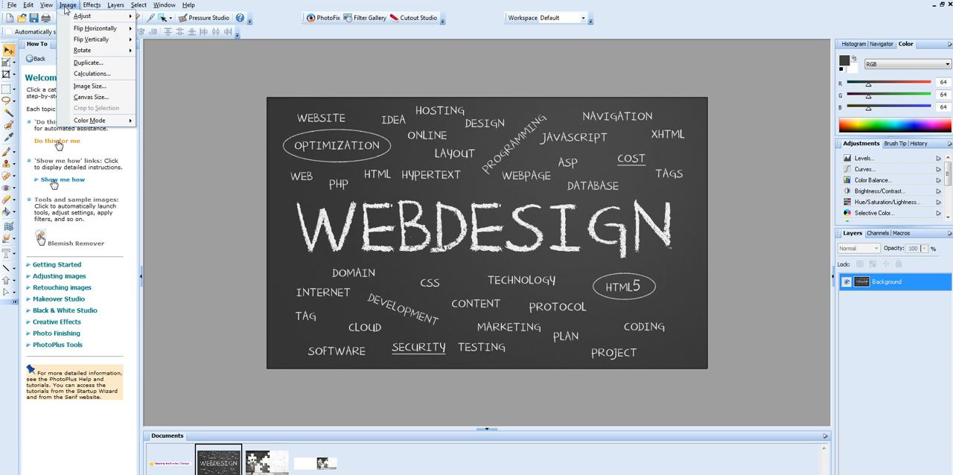
click(83, 88)
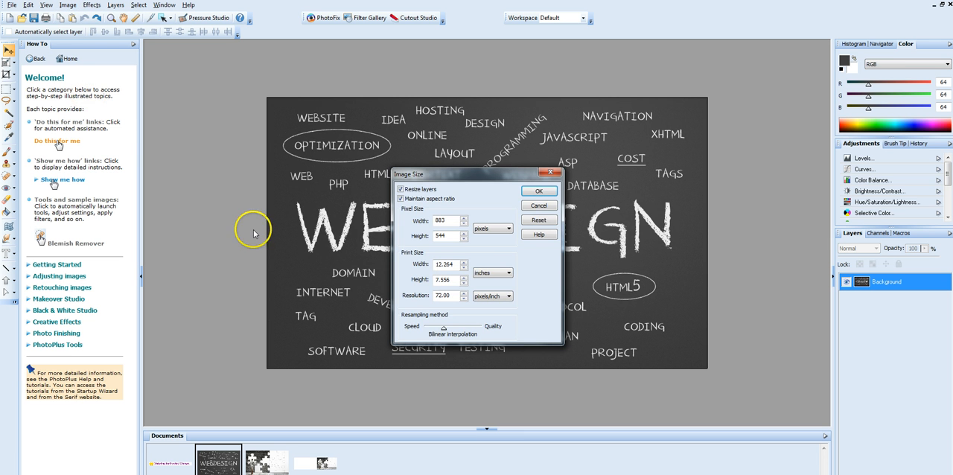
click(452, 236)
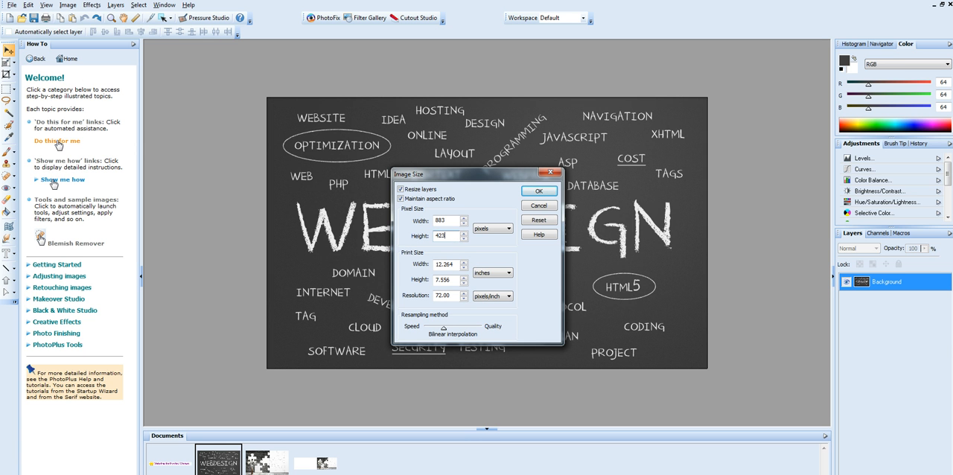
double_click(440, 221)
text(687)
click(549, 192)
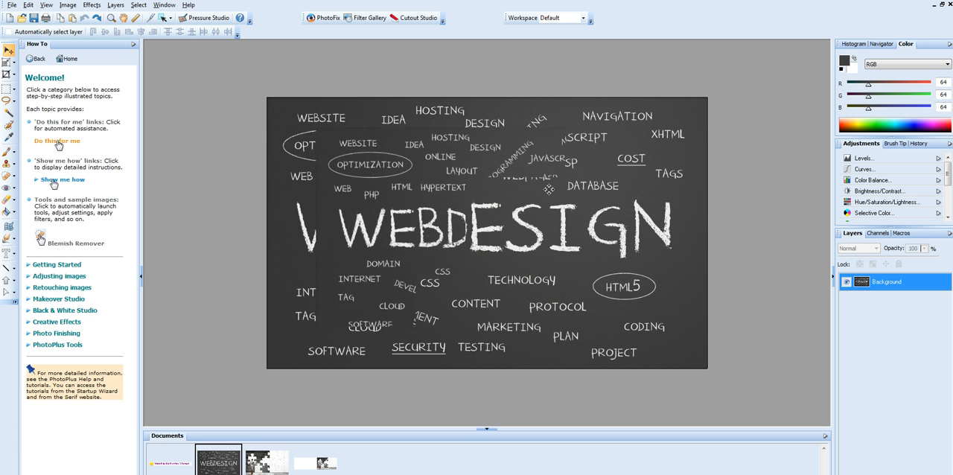
Step: Copy the resized WEBDESIGN image and paste it into the banner as a new layer
click(28, 5)
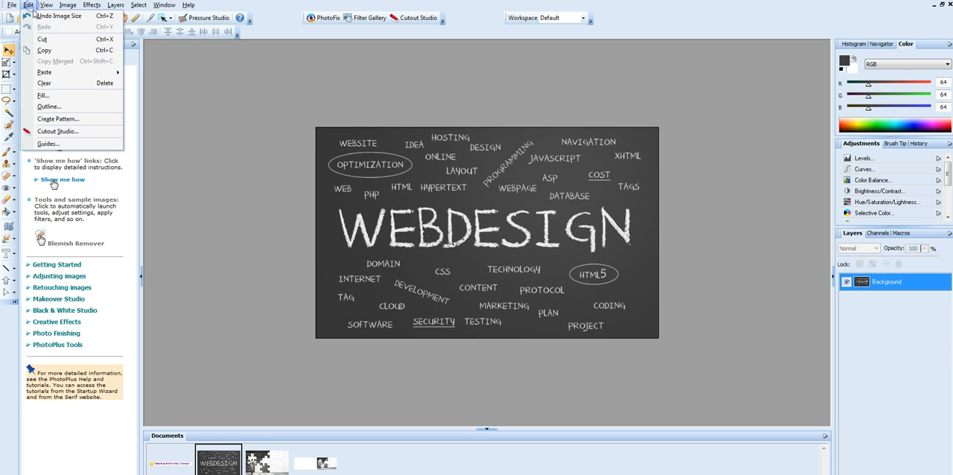
click(44, 52)
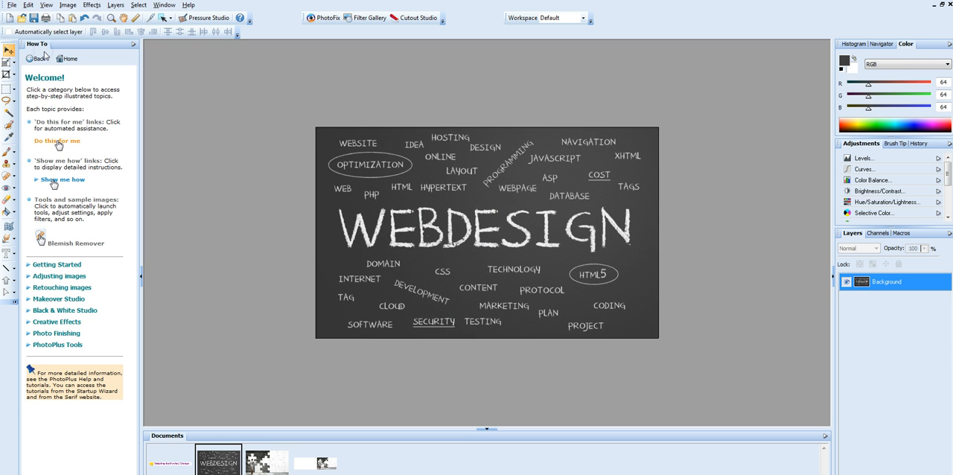
click(313, 465)
click(29, 5)
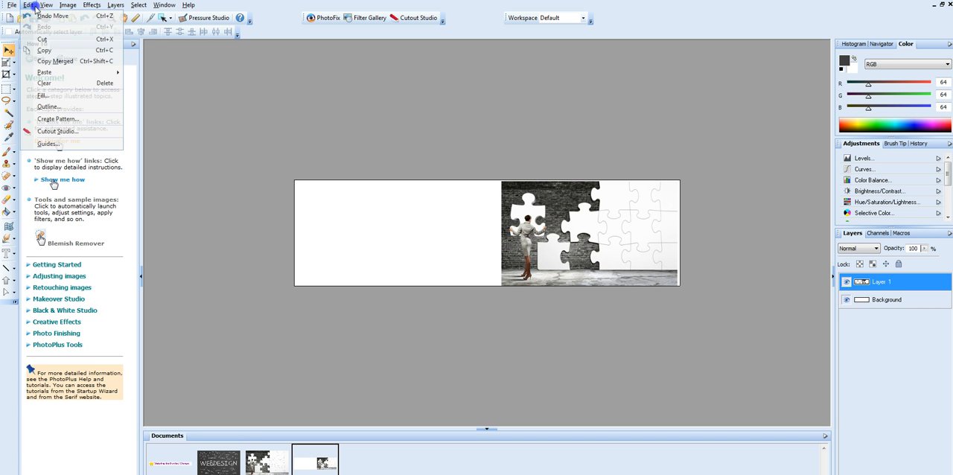
mouse_move(32, 73)
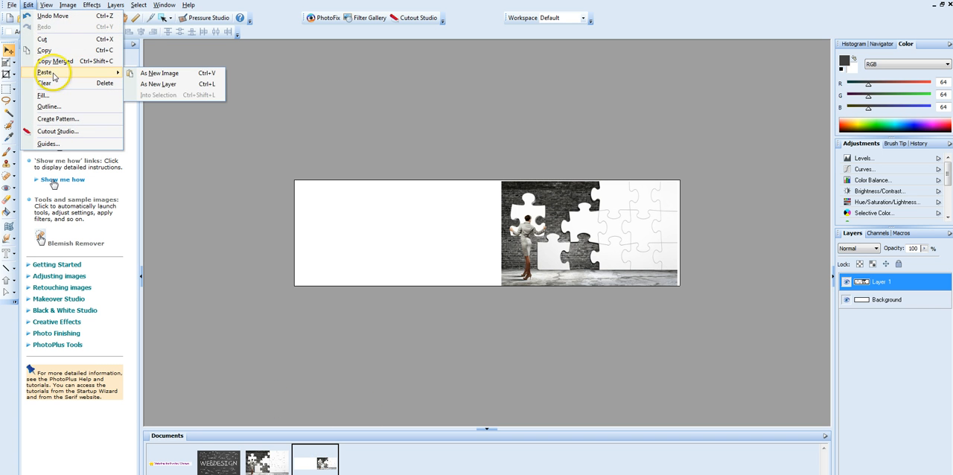
click(176, 83)
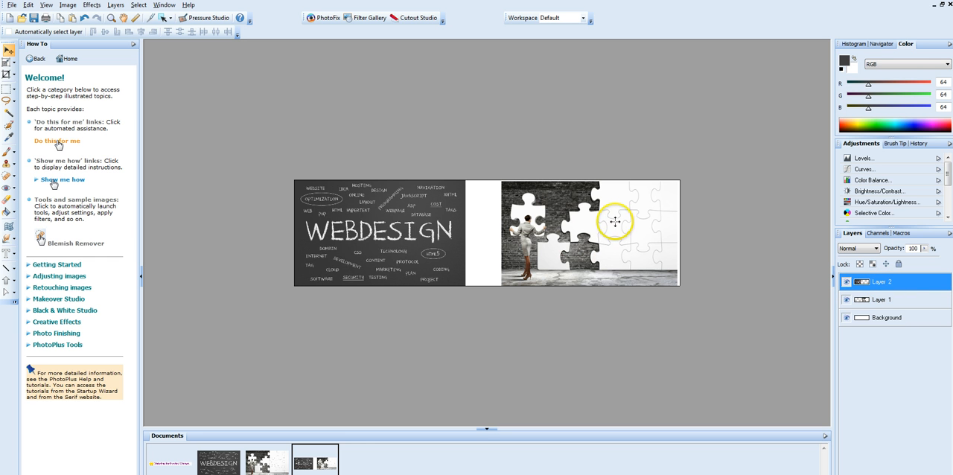
Step: Move the puzzle photo on Layer 1 left until it meets the edge of the WEBDESIGN image
click(890, 300)
drag(606, 223, 569, 225)
click(745, 267)
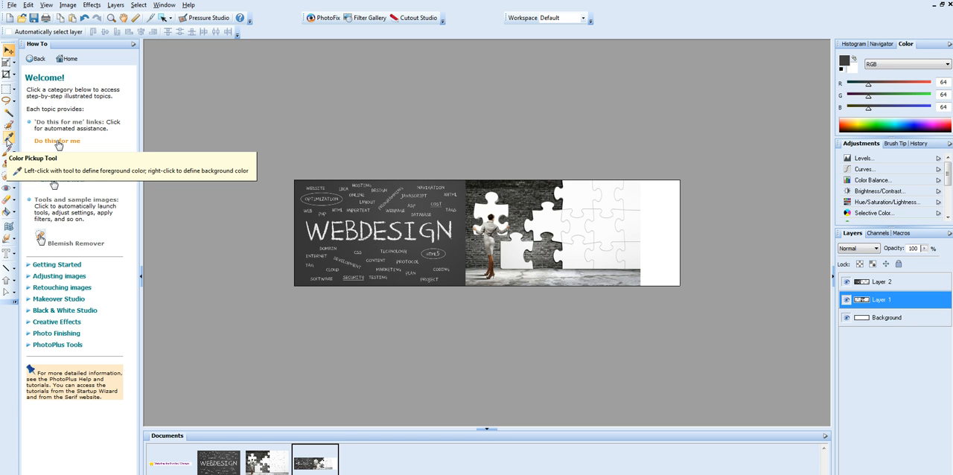
Step: Sample the off-white of the puzzle pieces and flood fill the banner's Background layer with it
click(10, 138)
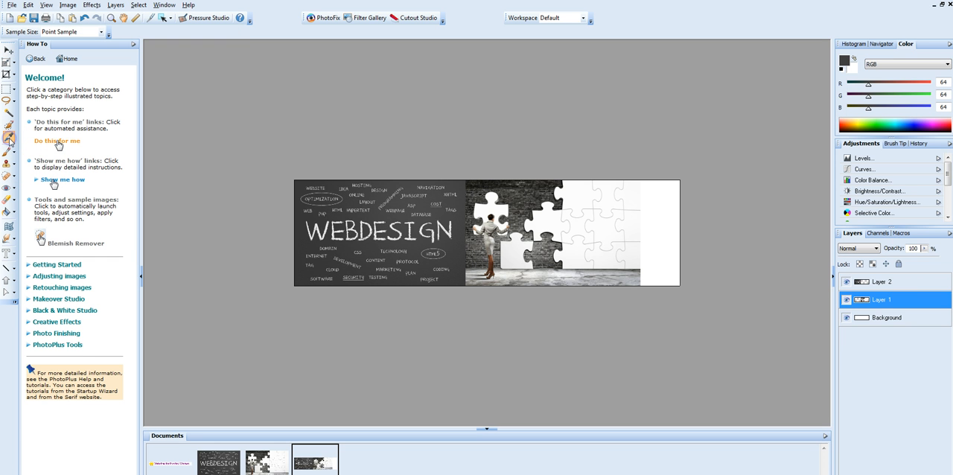
click(606, 222)
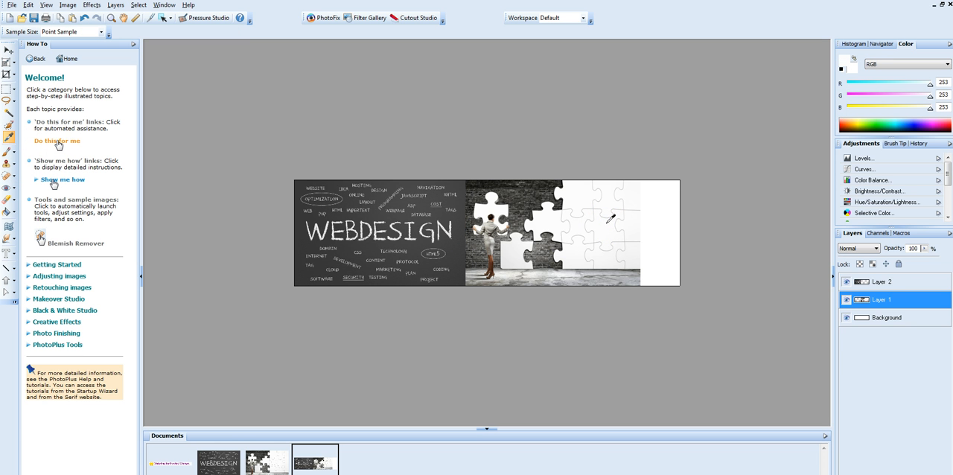
click(894, 321)
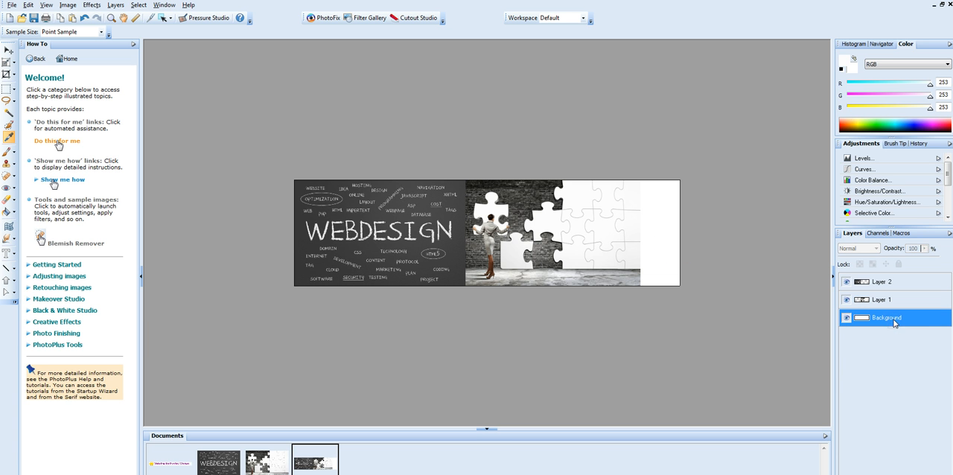
click(6, 212)
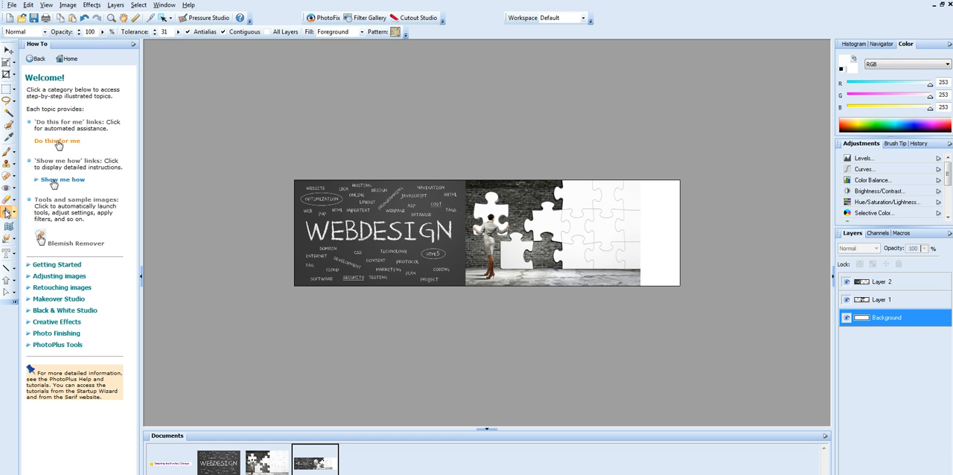
click(669, 237)
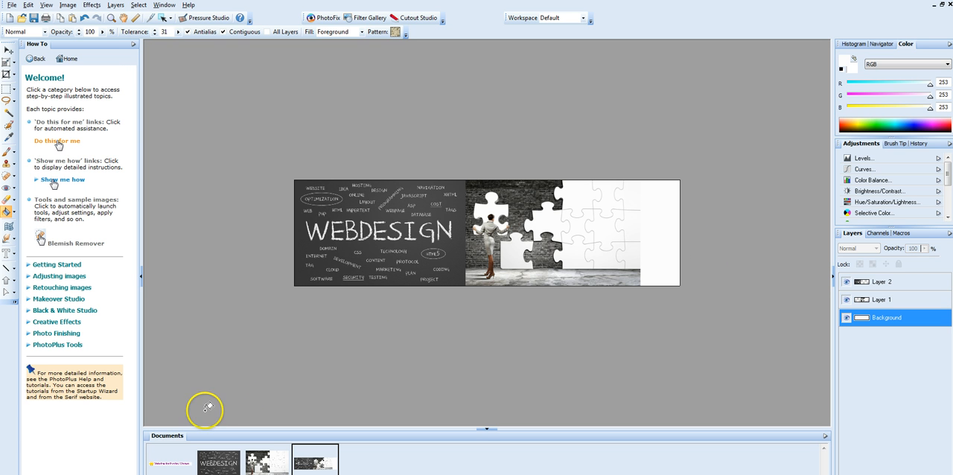
Step: Copy the merged Websites for Puzzled Women logo and paste it into the banner as a new layer
click(170, 461)
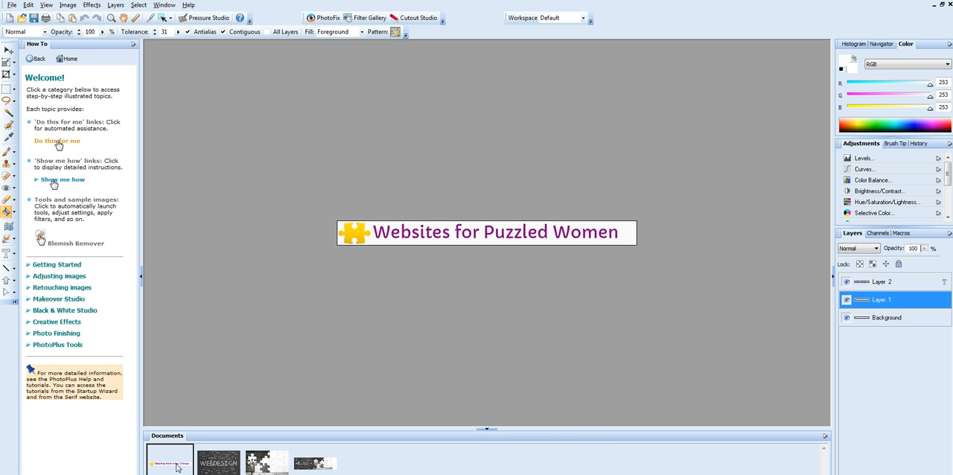
click(30, 5)
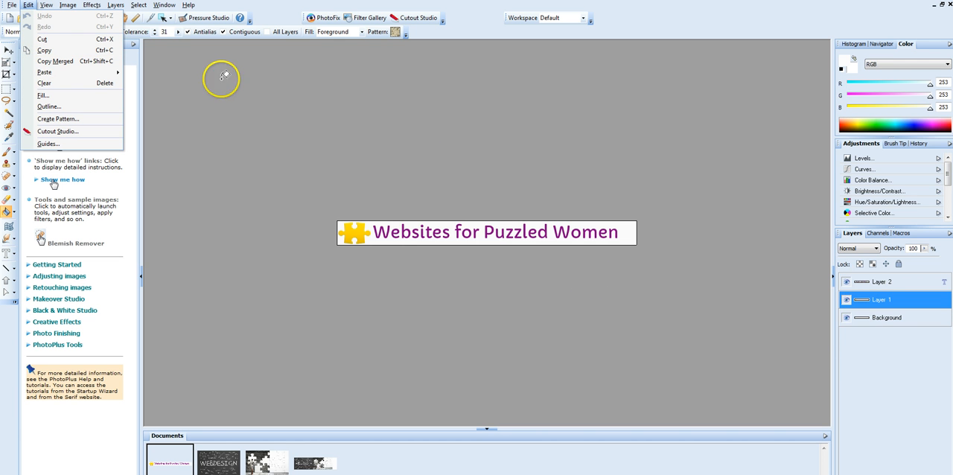
click(65, 65)
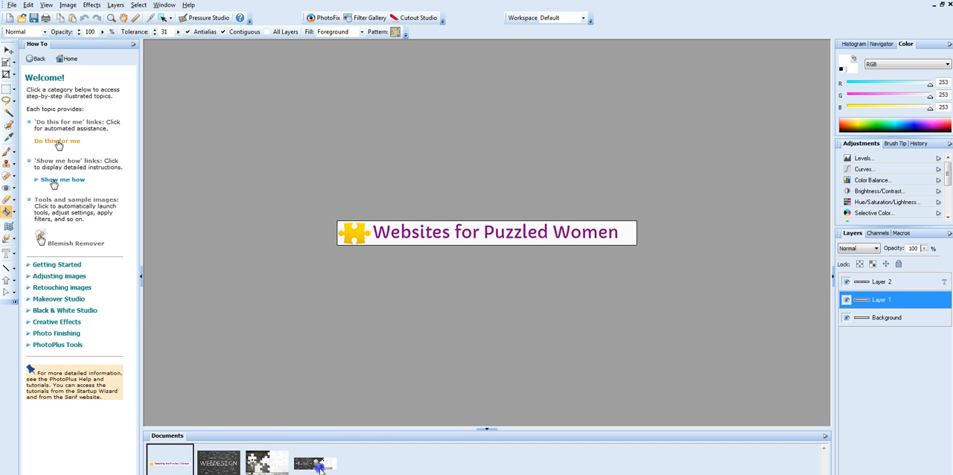
click(316, 464)
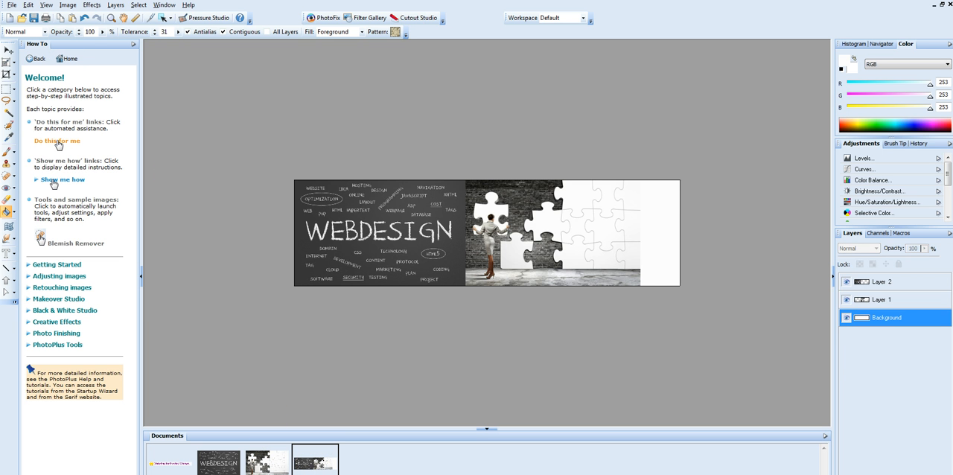
click(28, 4)
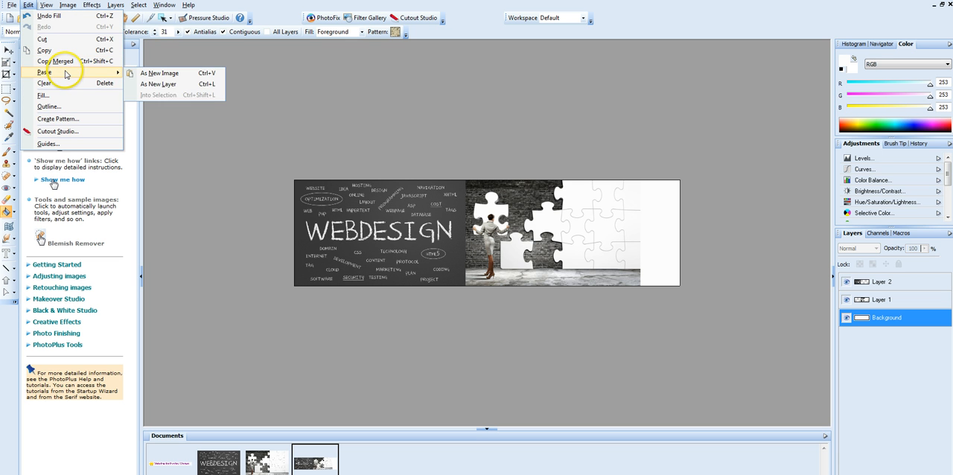
click(154, 84)
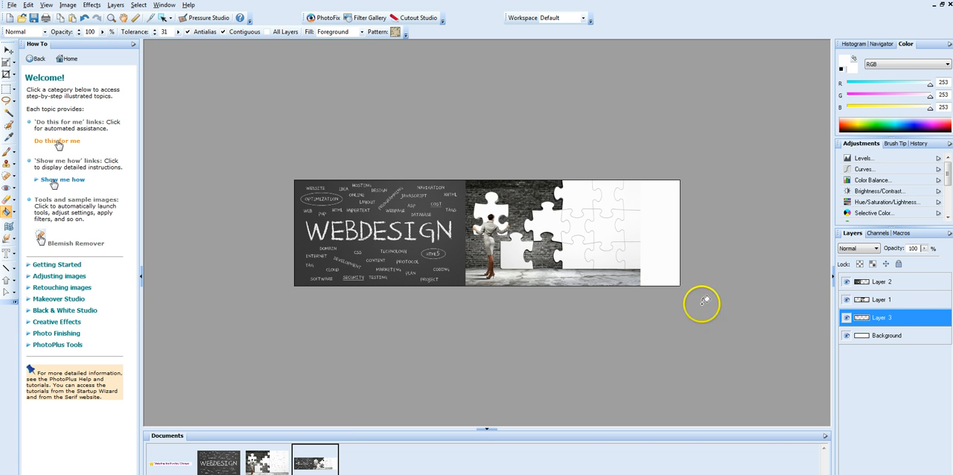
Step: Bring the pasted logo layer to the top of the banner's layer stack
right_click(890, 318)
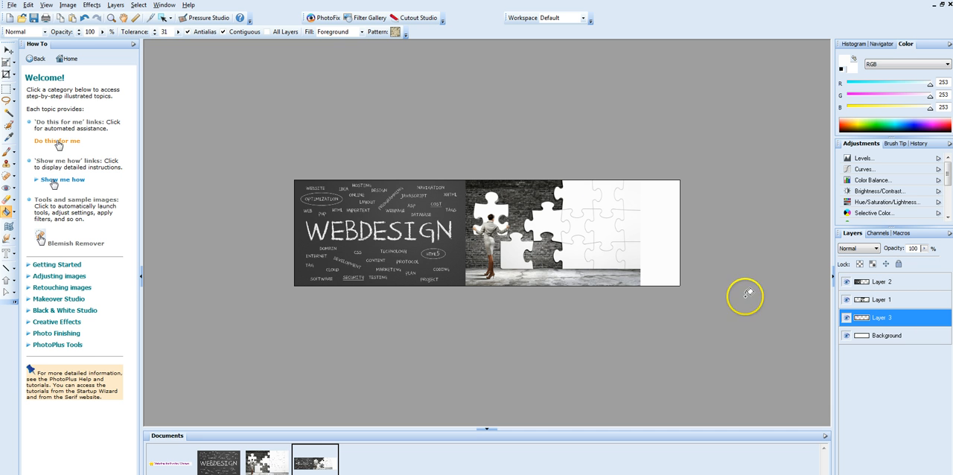
click(114, 5)
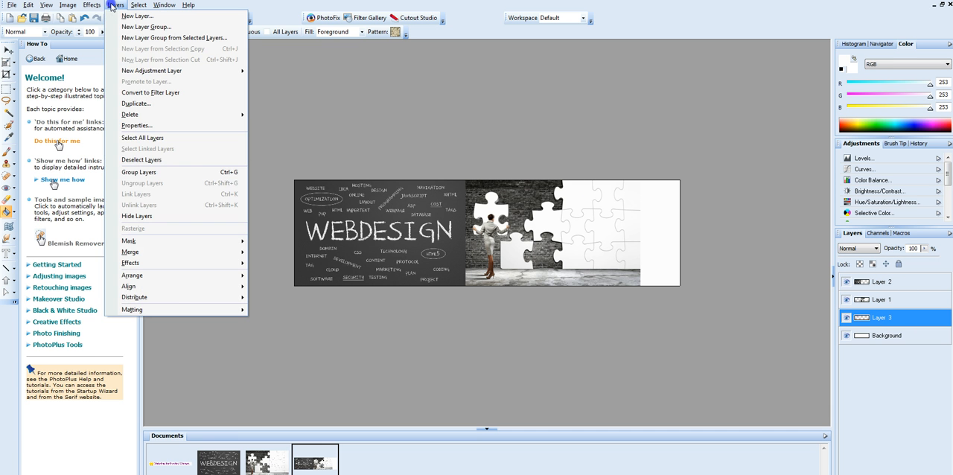
mouse_move(176, 276)
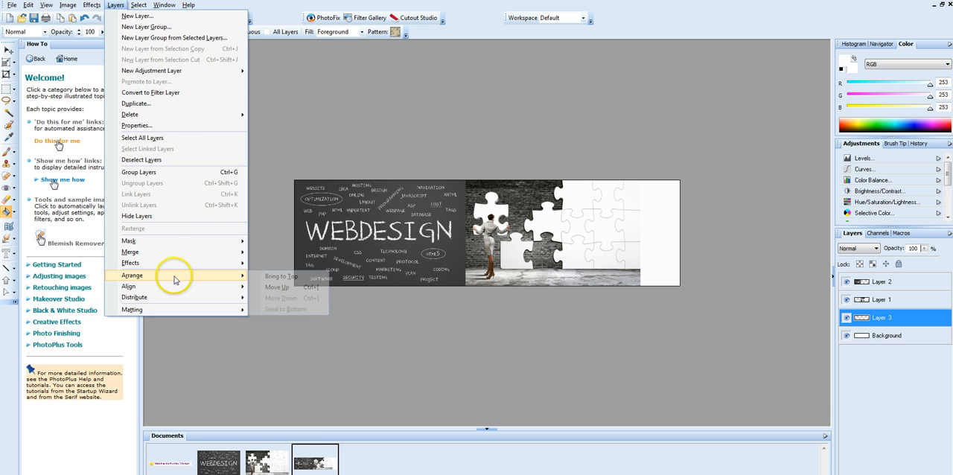
click(257, 275)
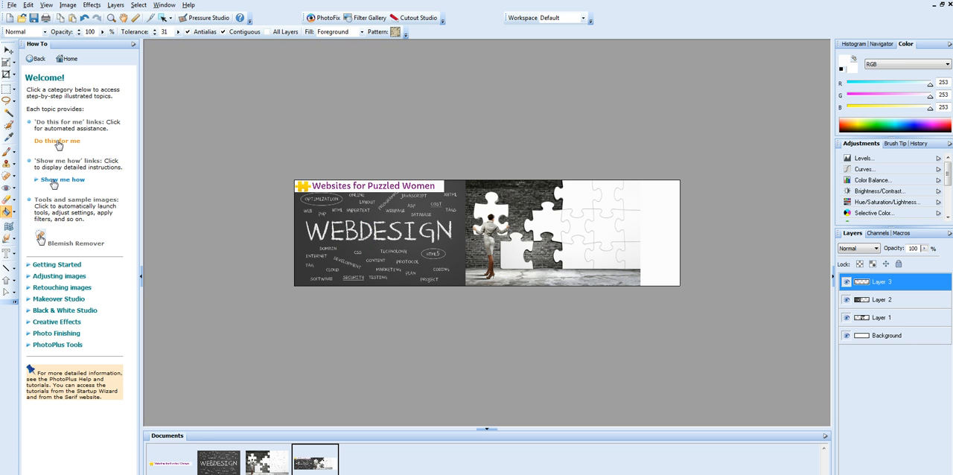
Step: Move the logo over the puzzle photo so its text sits on the white pieces near the banner's right end
click(6, 50)
click(115, 5)
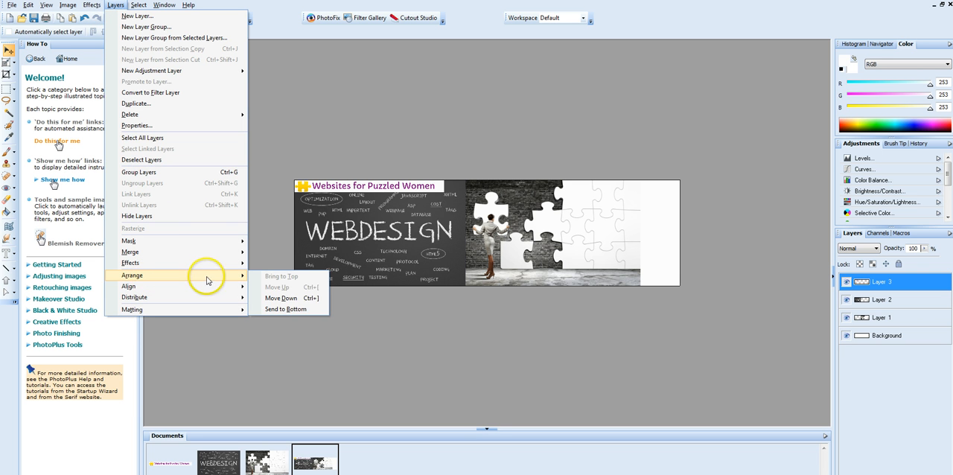
click(355, 110)
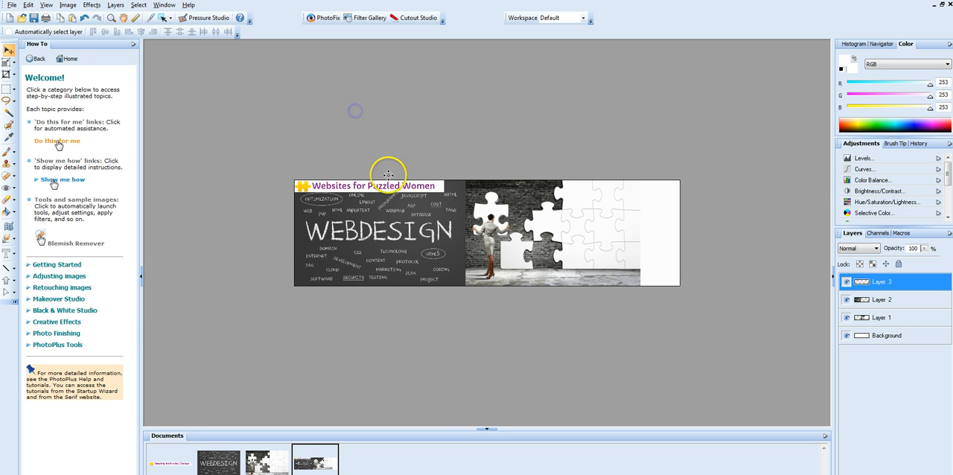
drag(336, 186, 574, 224)
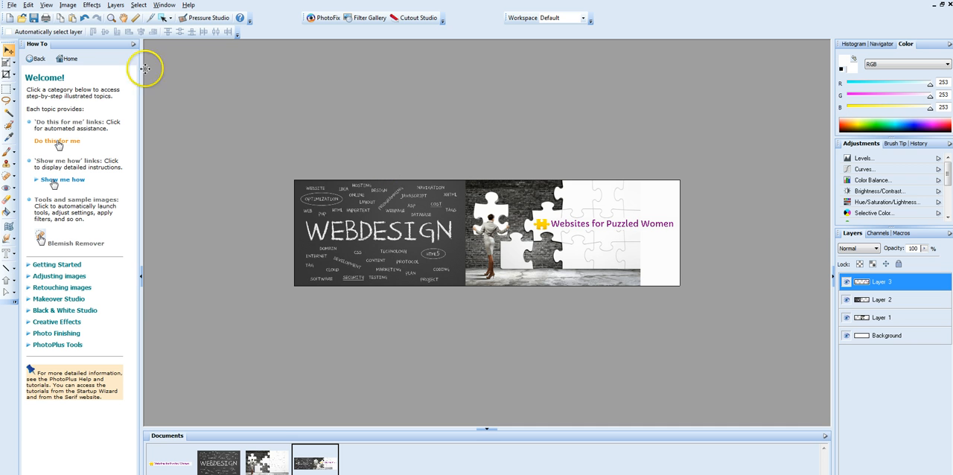
Step: Save the banner as a PhotoPlus picture named cover-center-youtube in the images folder
click(12, 5)
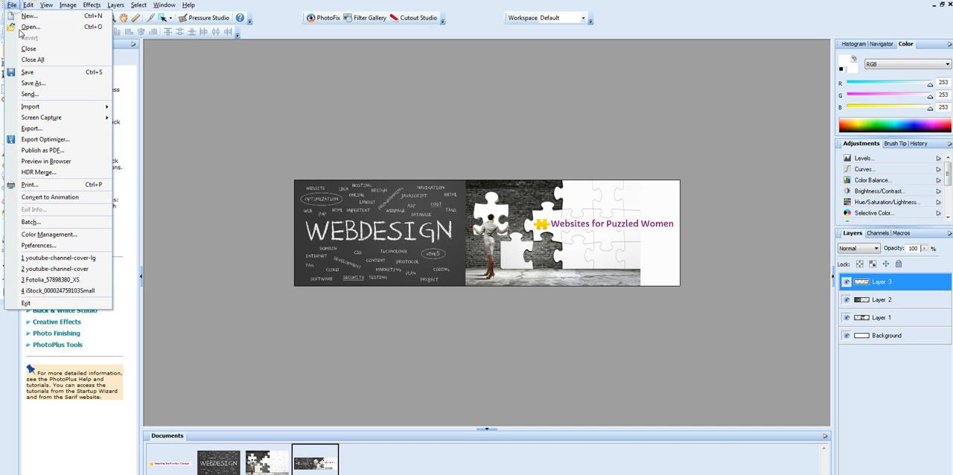
click(30, 84)
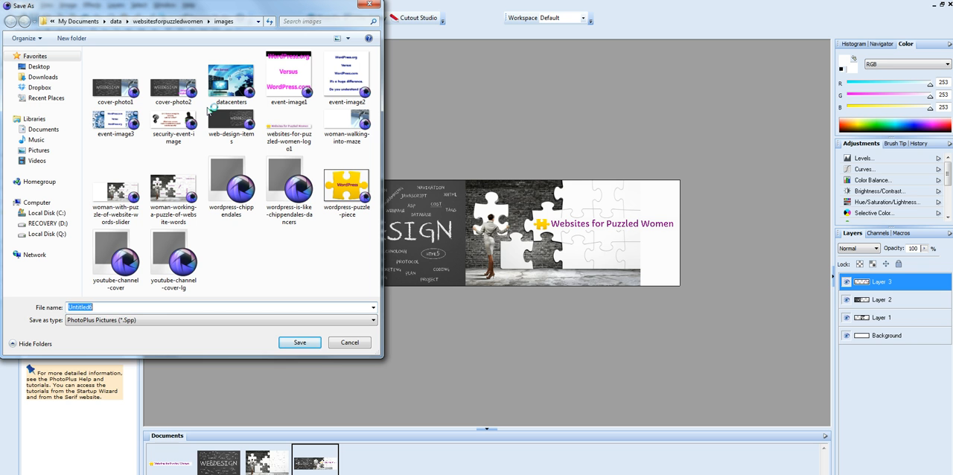
text(cover)
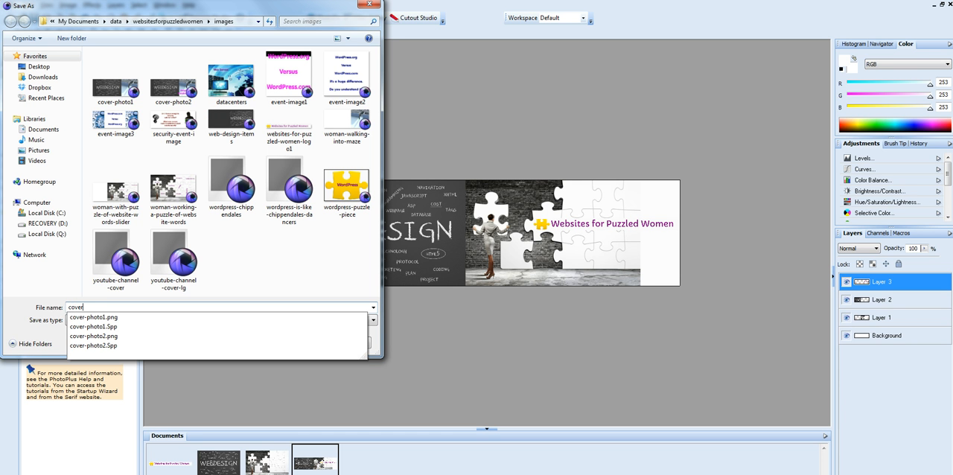
text(-center)
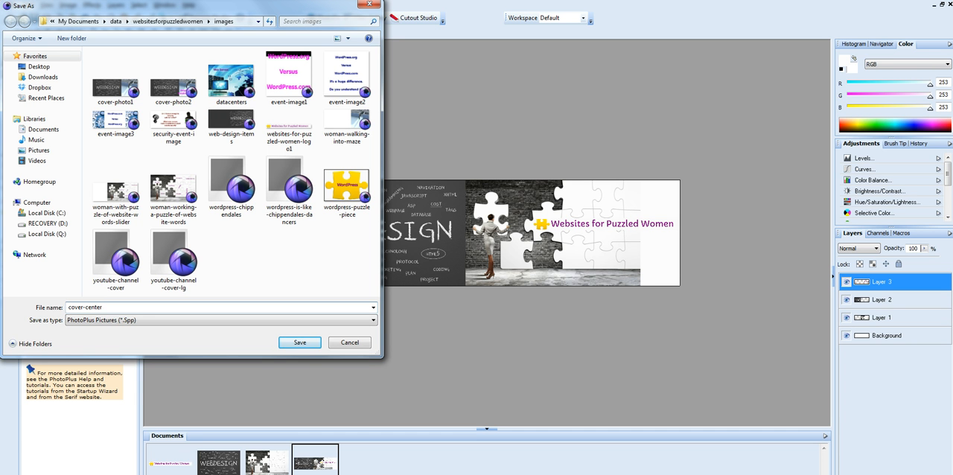
text(-youtube)
key(Return)
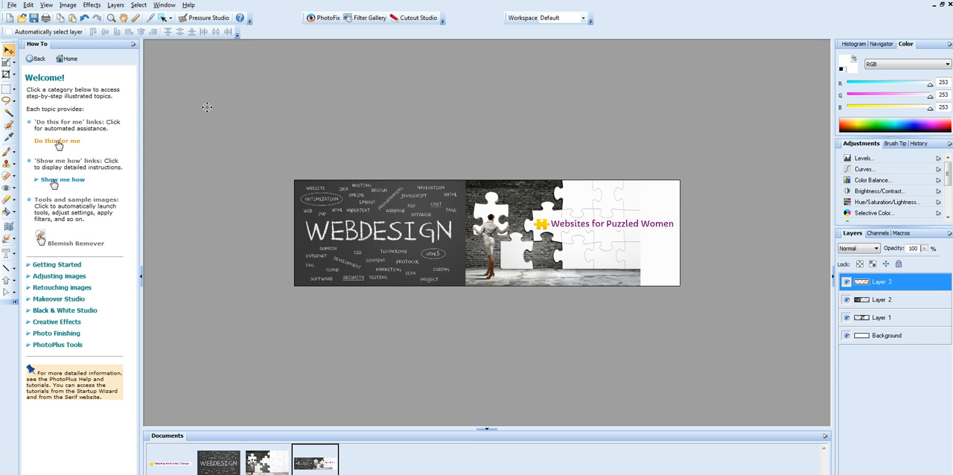
Step: Copy the merged banner and create a new blank image of 2560 x 1440 pixels
click(28, 5)
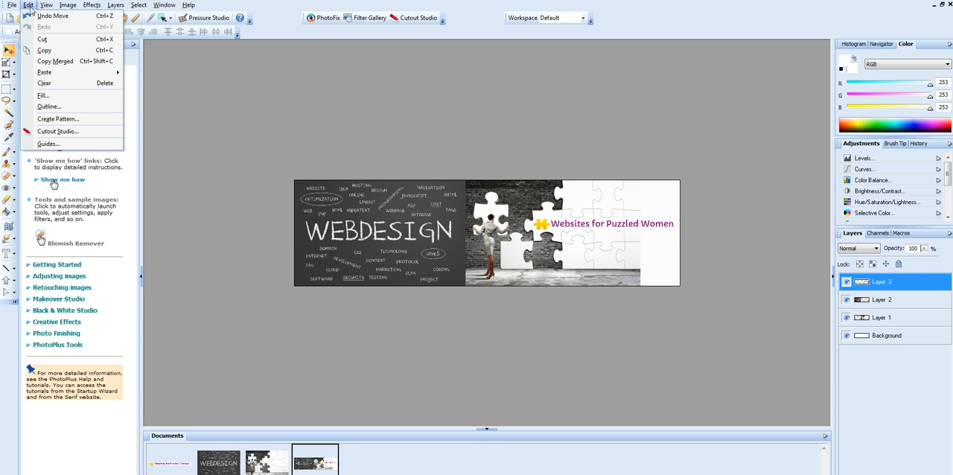
click(41, 61)
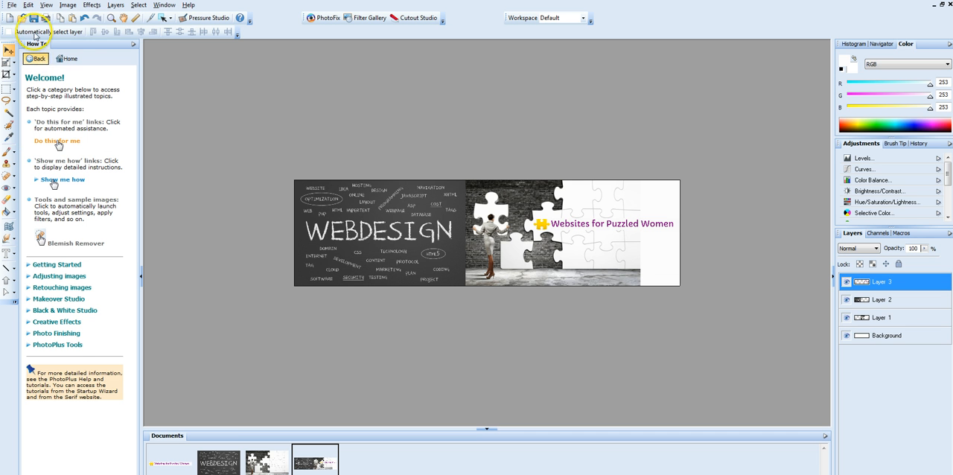
click(11, 6)
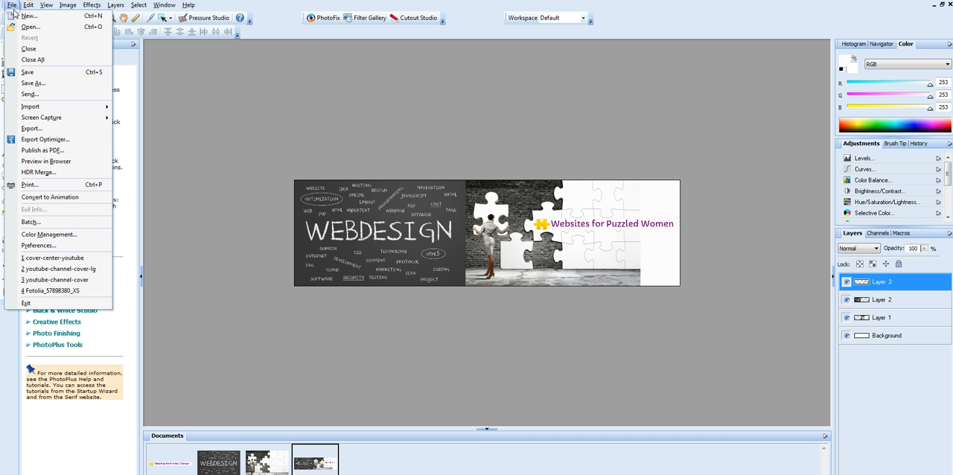
click(27, 18)
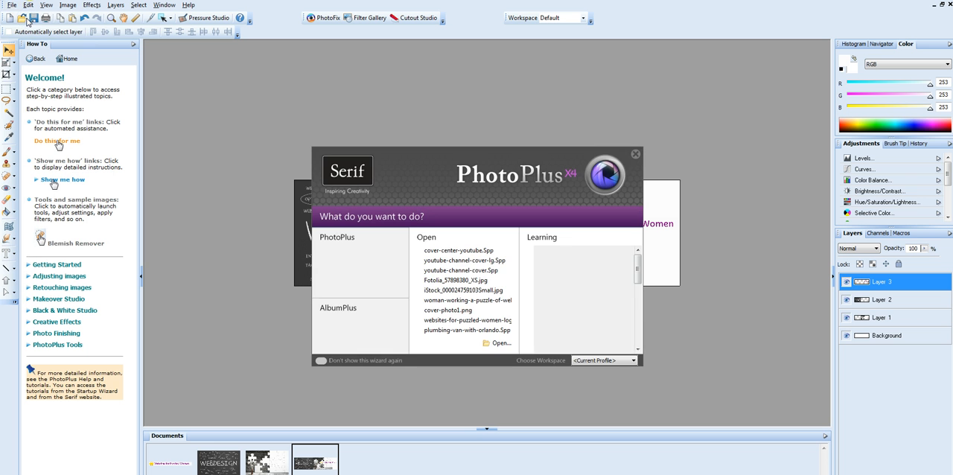
click(340, 250)
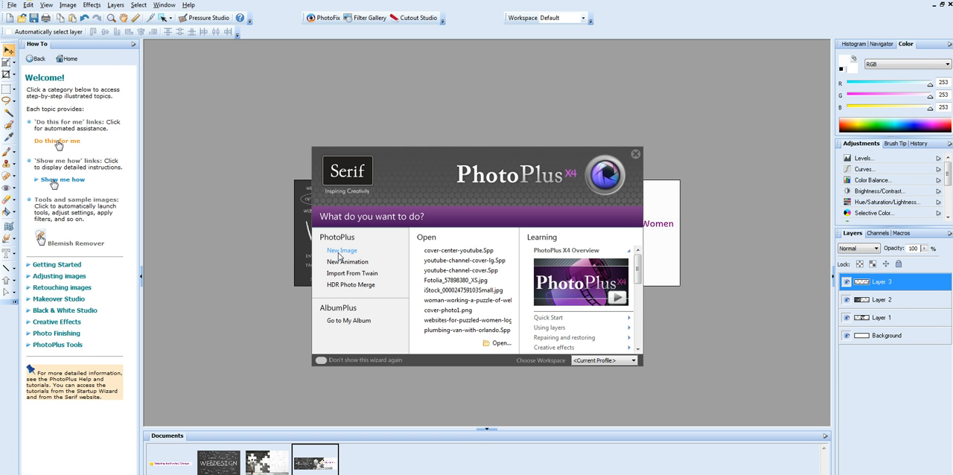
click(340, 251)
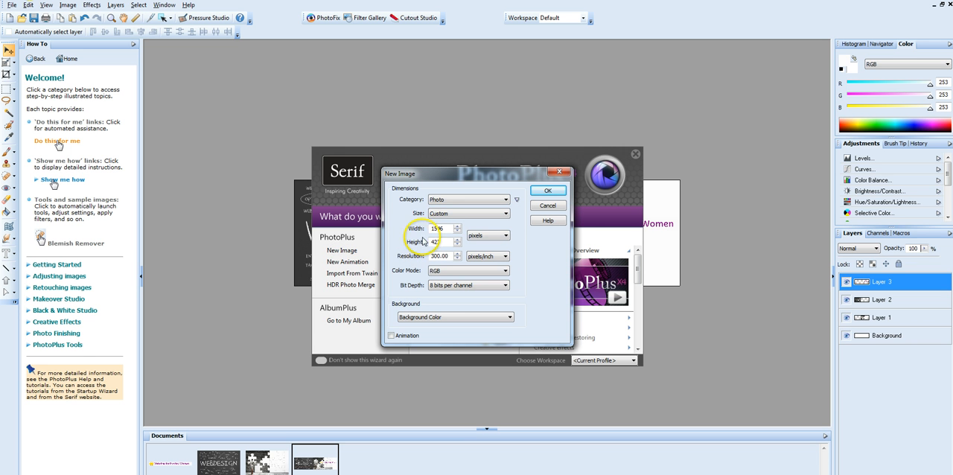
drag(446, 229, 405, 220)
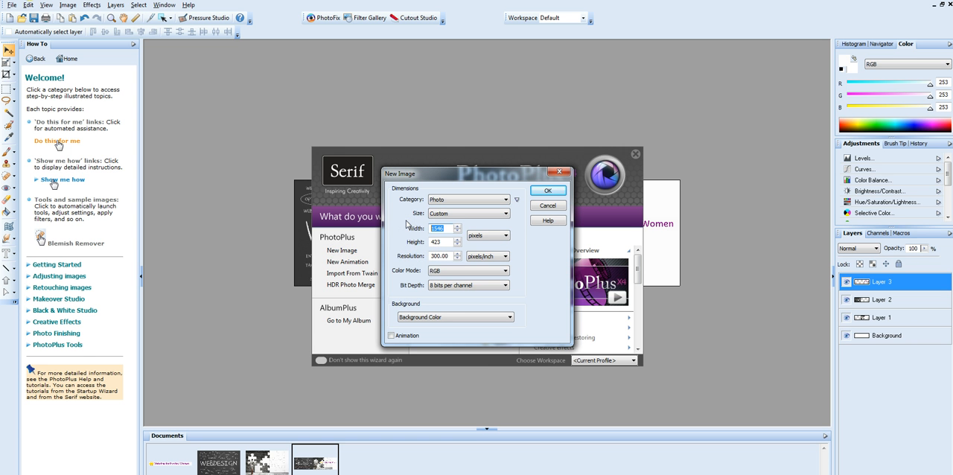
text(2560)
key(Tab)
text(1)
click(540, 192)
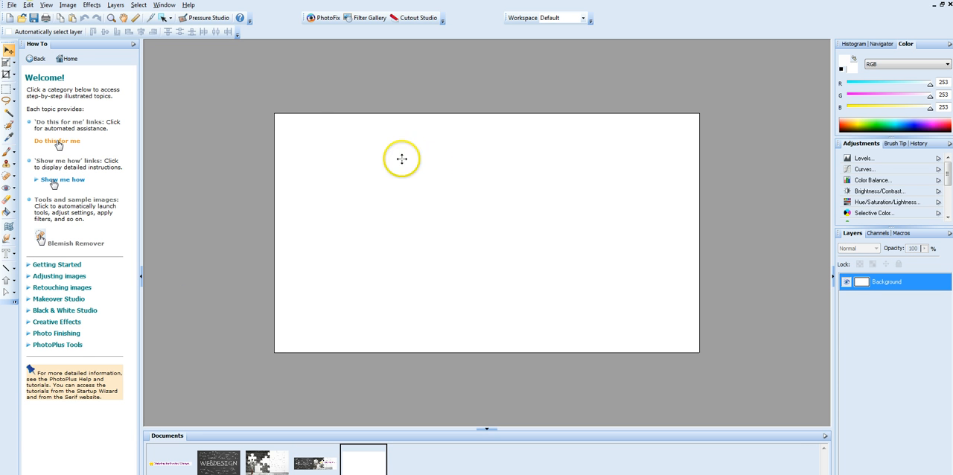
Step: Paste the merged banner into the new image as a new layer and select it together with the Background layer
click(27, 5)
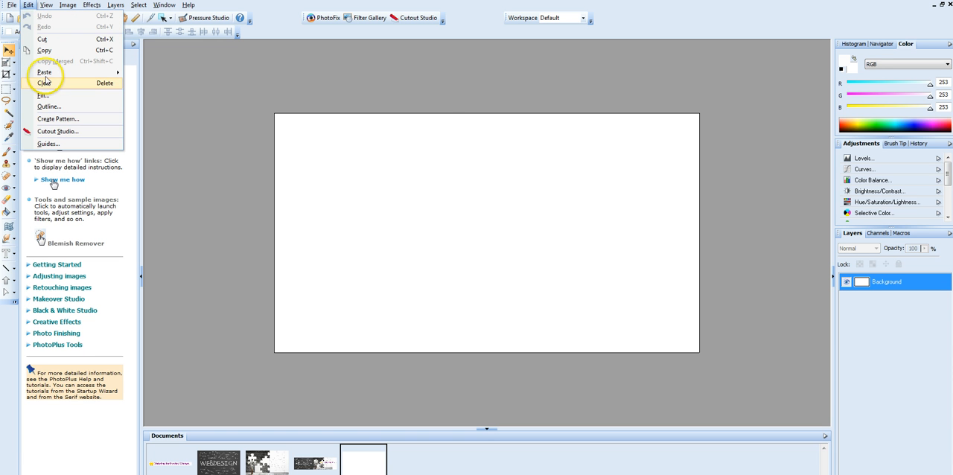
mouse_move(45, 72)
click(167, 84)
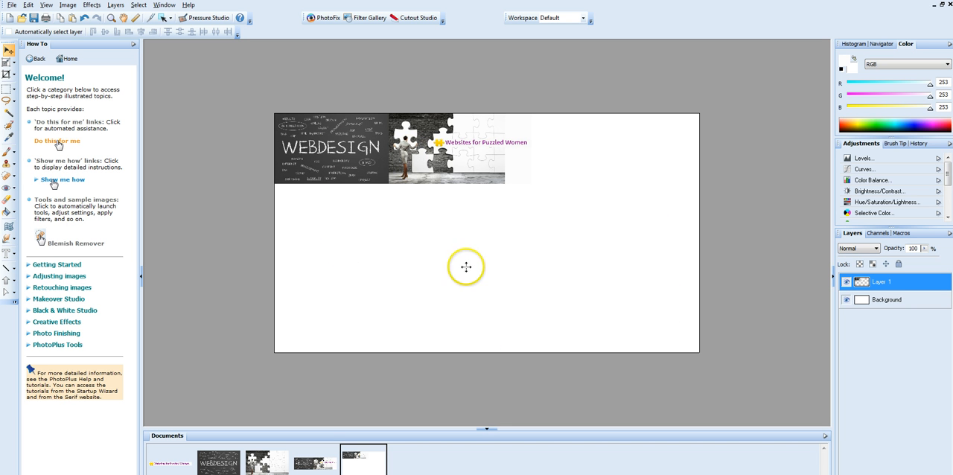
ctrl+click(905, 302)
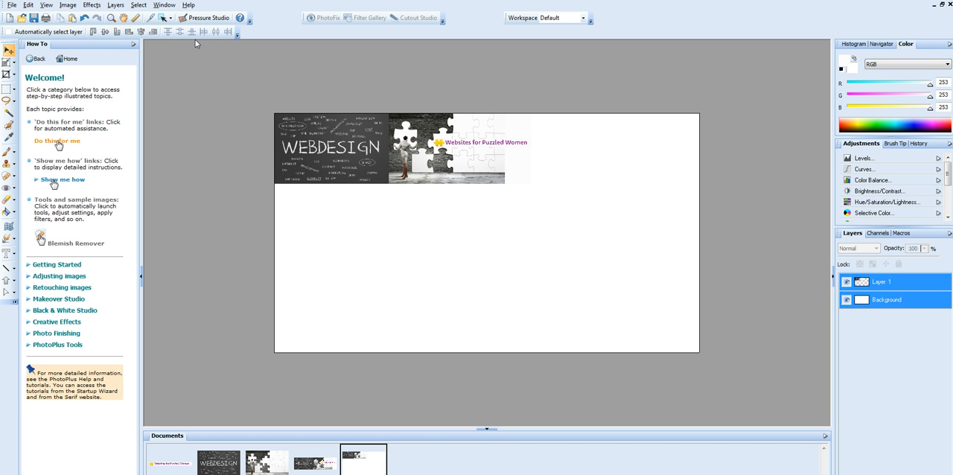
Step: Centre the pasted banner layer horizontally and vertically on the blank canvas
click(141, 33)
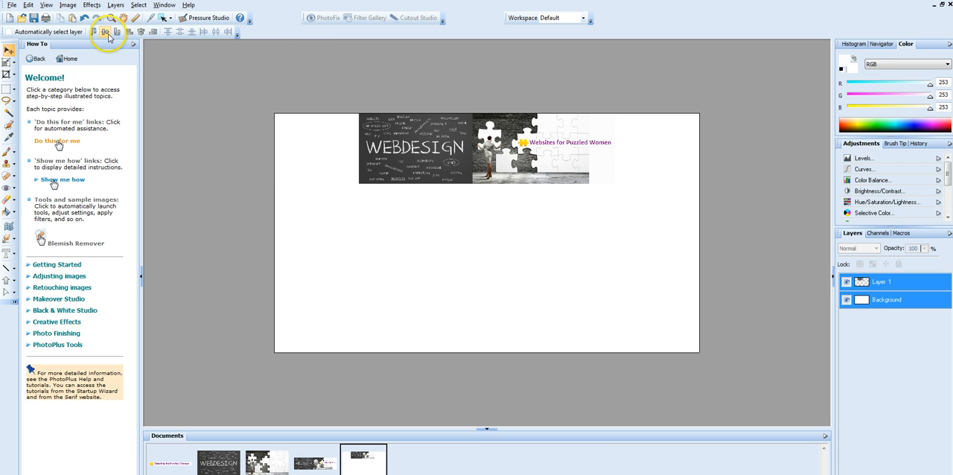
click(105, 33)
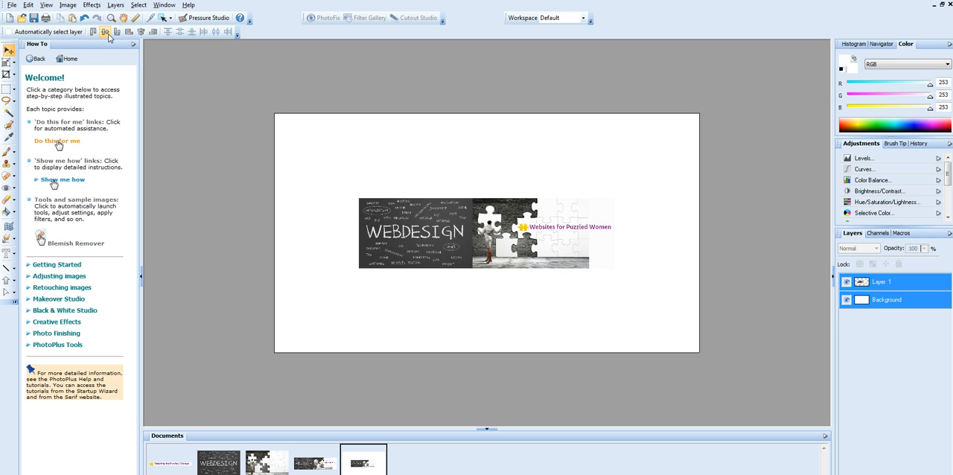
Step: Save the centred cover as a PhotoPlus picture named youtube-channel-cover1 in the images folder
click(34, 19)
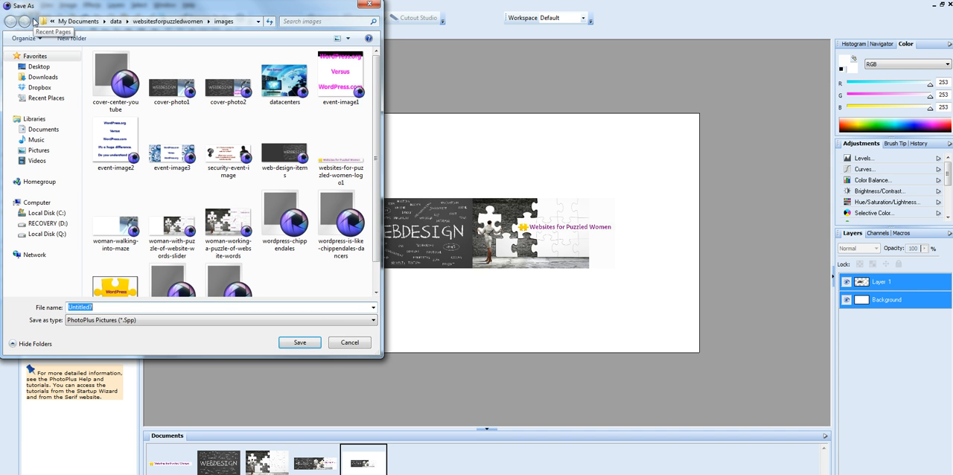
text(you)
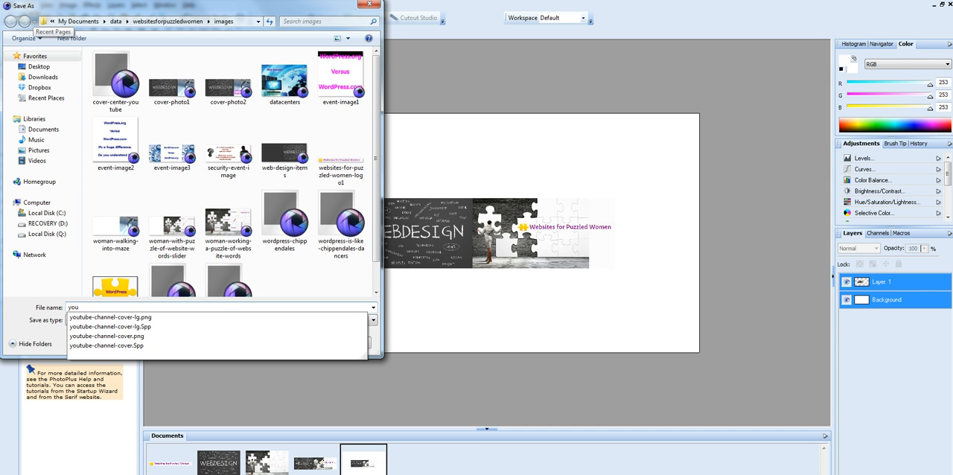
text(tube-channel)
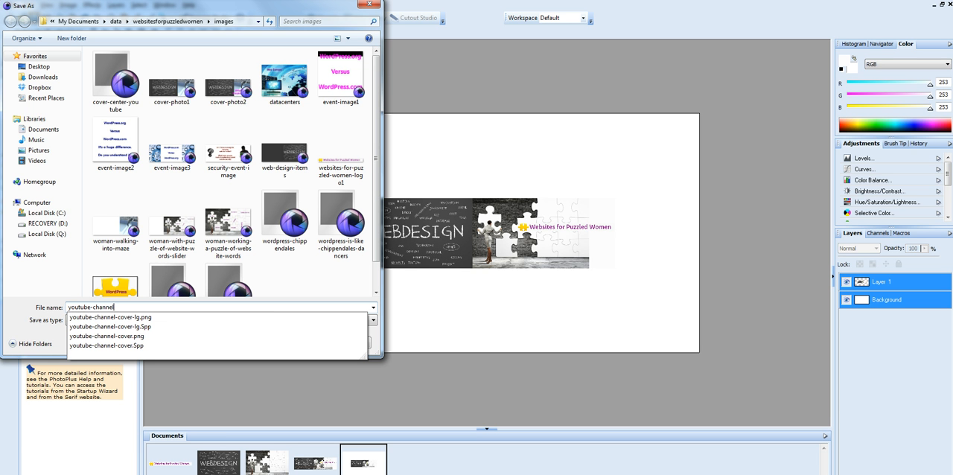
text(-cover)
key(Return)
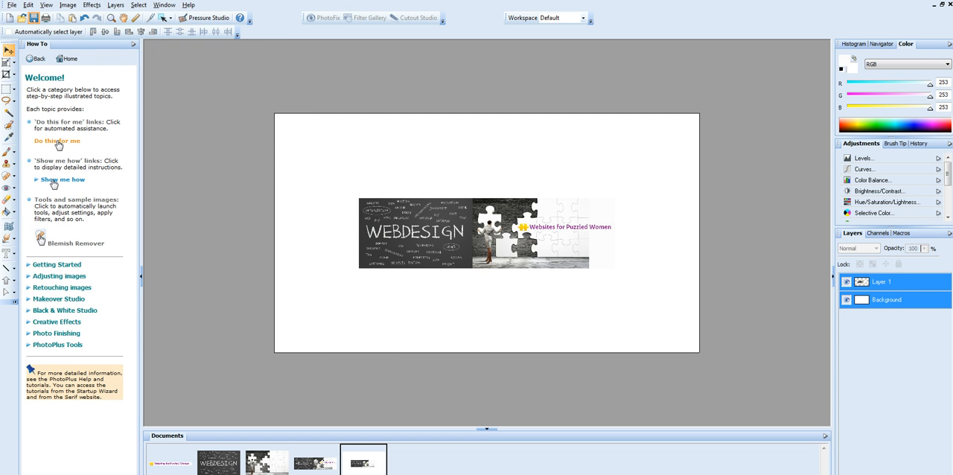
Step: Compare the original banner document and its separate layers with the larger cover document, ending on the cover
click(353, 167)
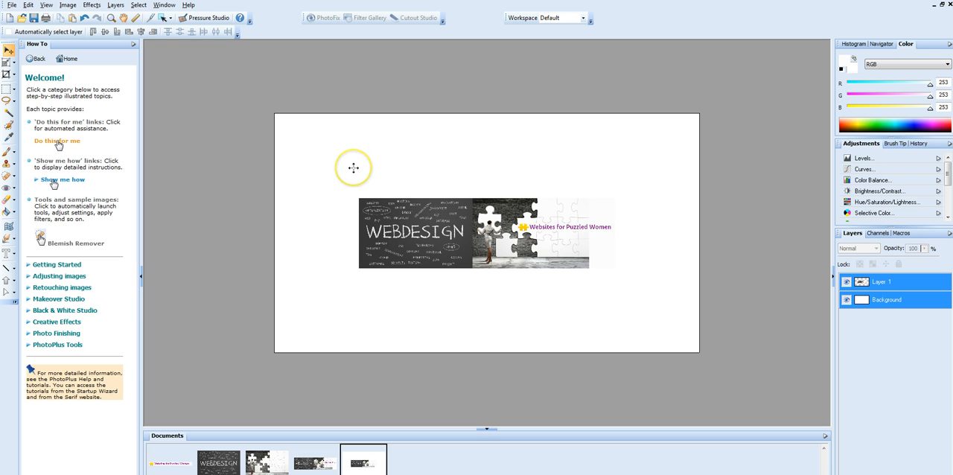
click(316, 463)
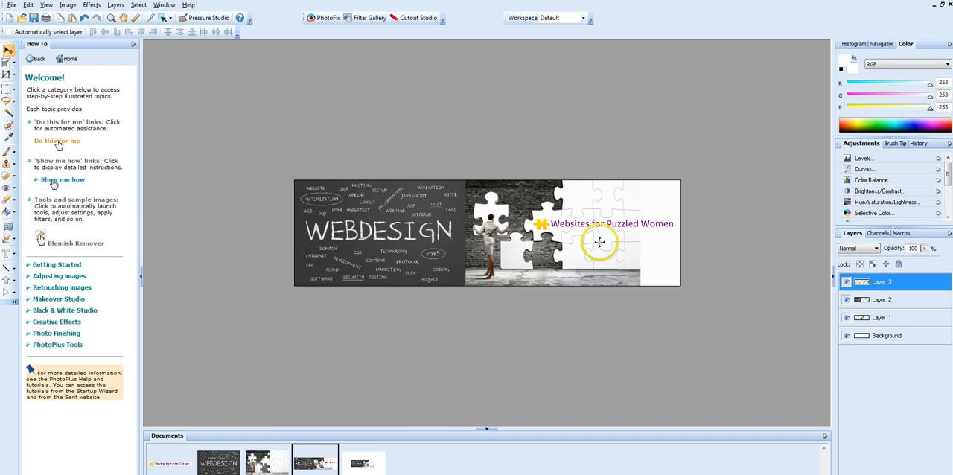
click(363, 462)
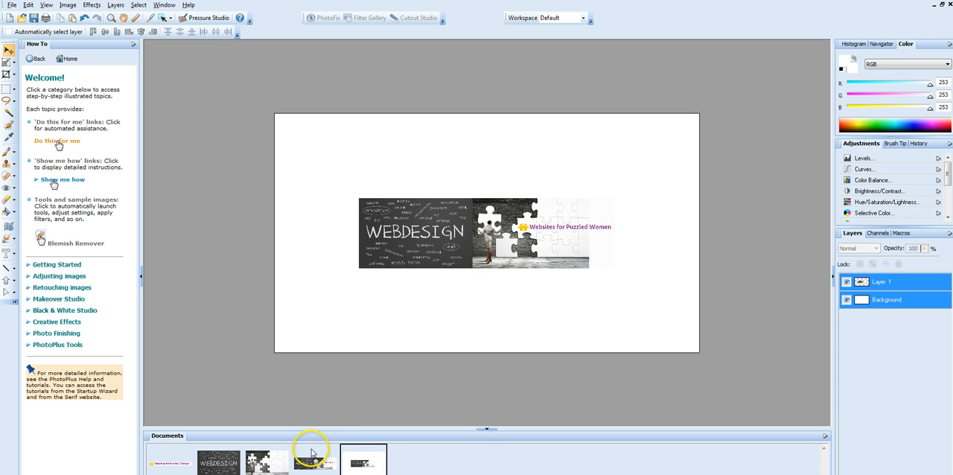
click(307, 464)
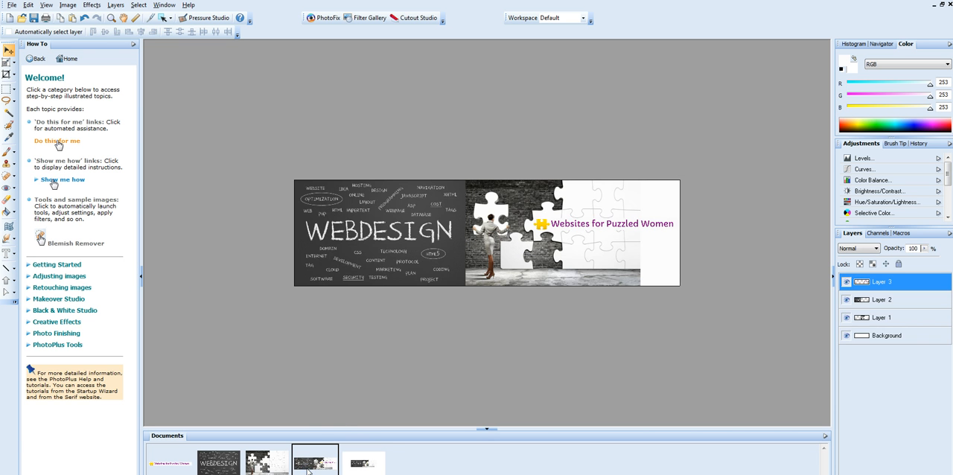
click(892, 316)
click(887, 335)
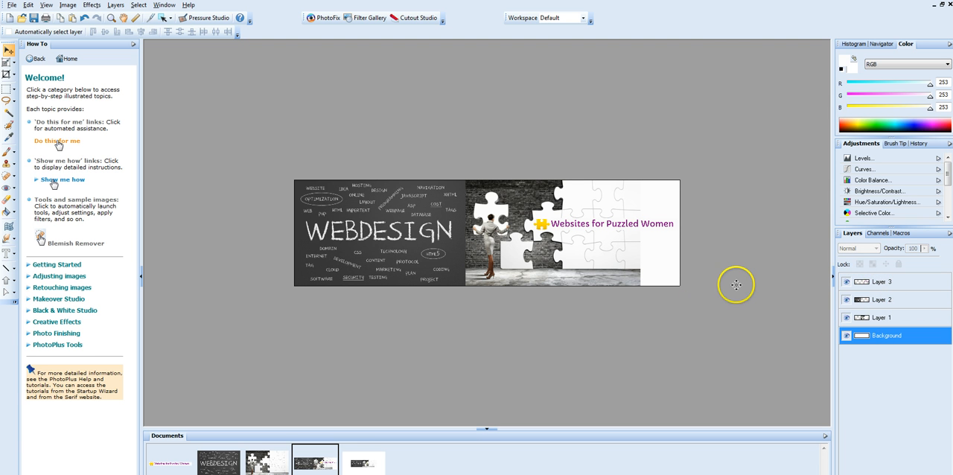
click(358, 463)
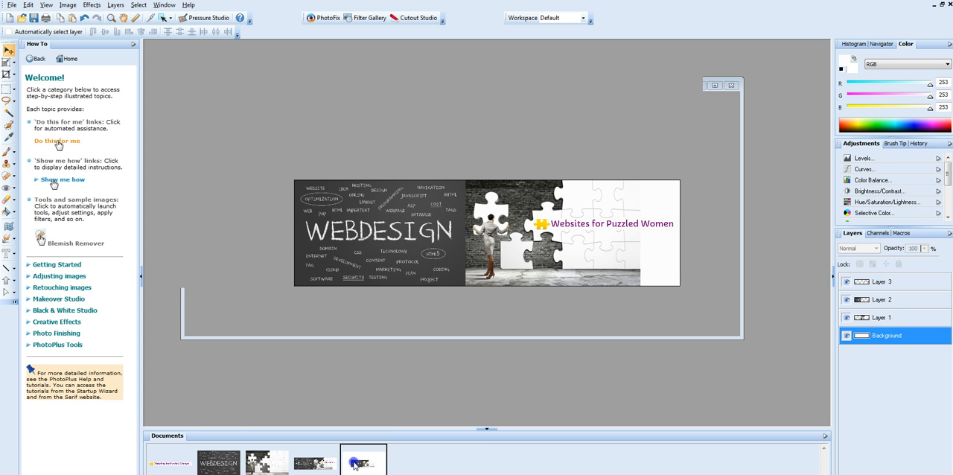
Step: Export the cover as a Portable Network Graphic named youtube-channel-cover1 to the images folder
click(12, 5)
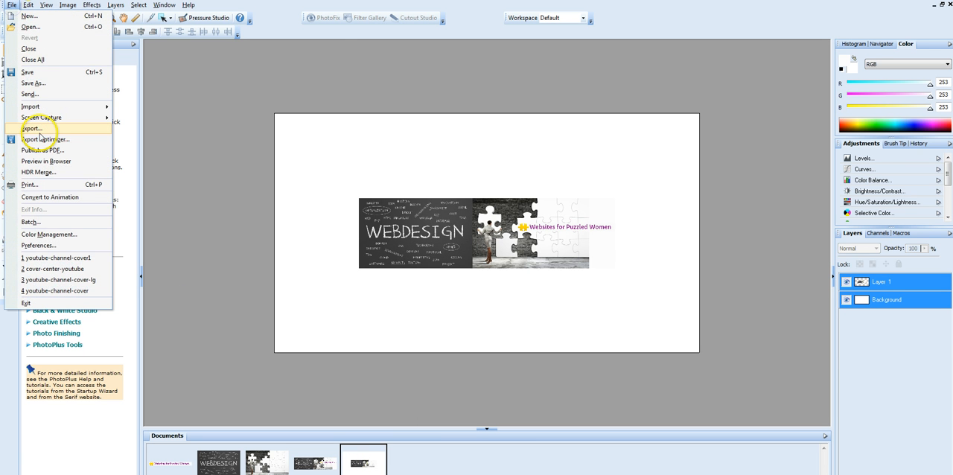
click(40, 128)
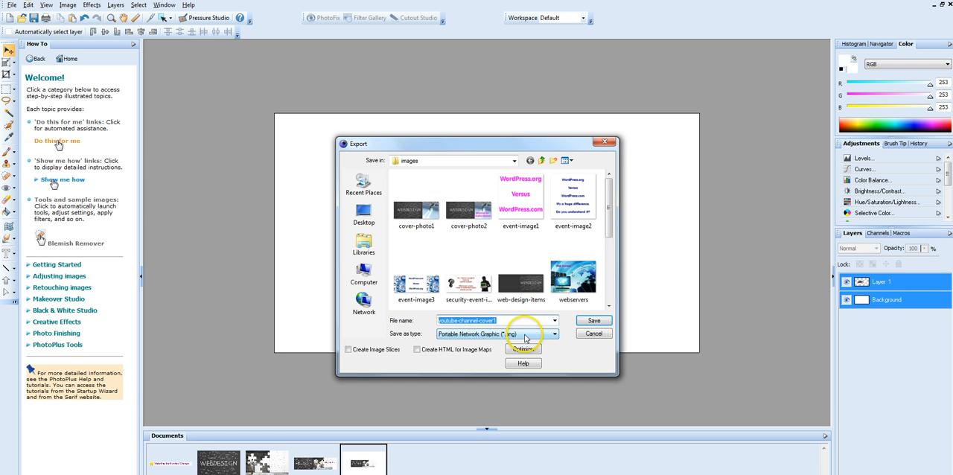
click(598, 321)
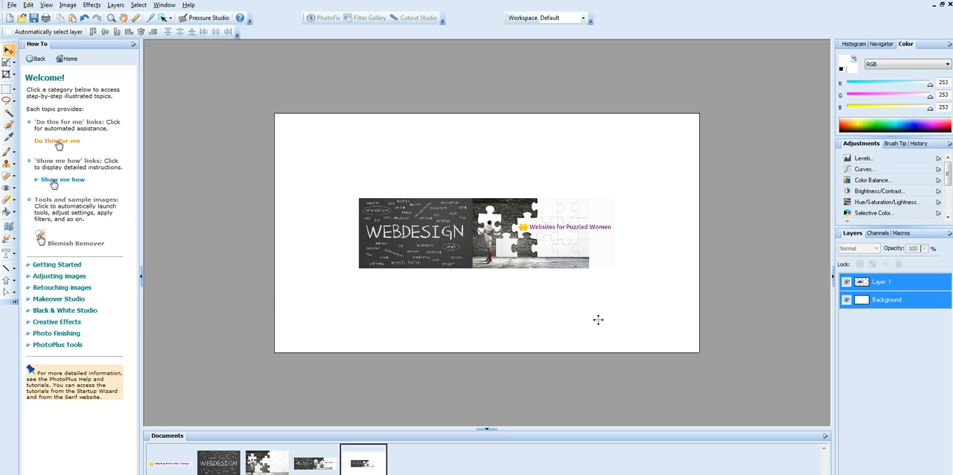
Step: Switch to Google Chrome with the Websites for Puzzled Women YouTube channel page
key(alt+Tab)
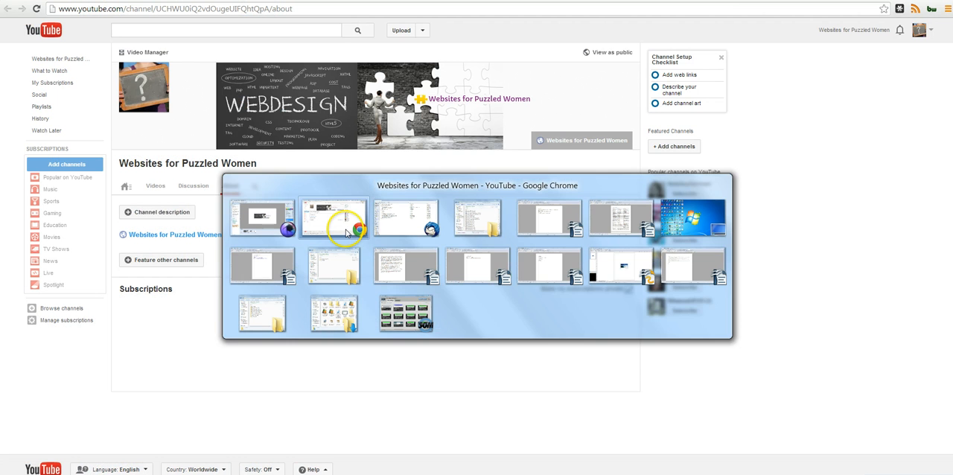
click(346, 232)
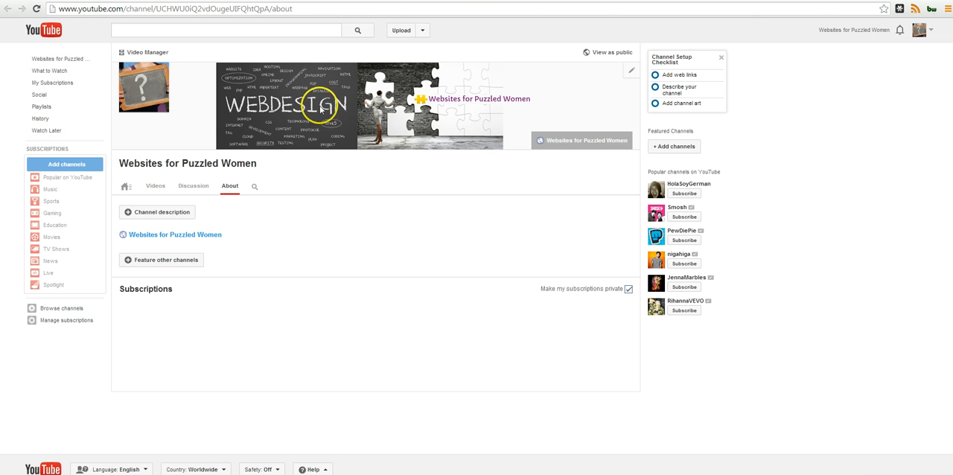